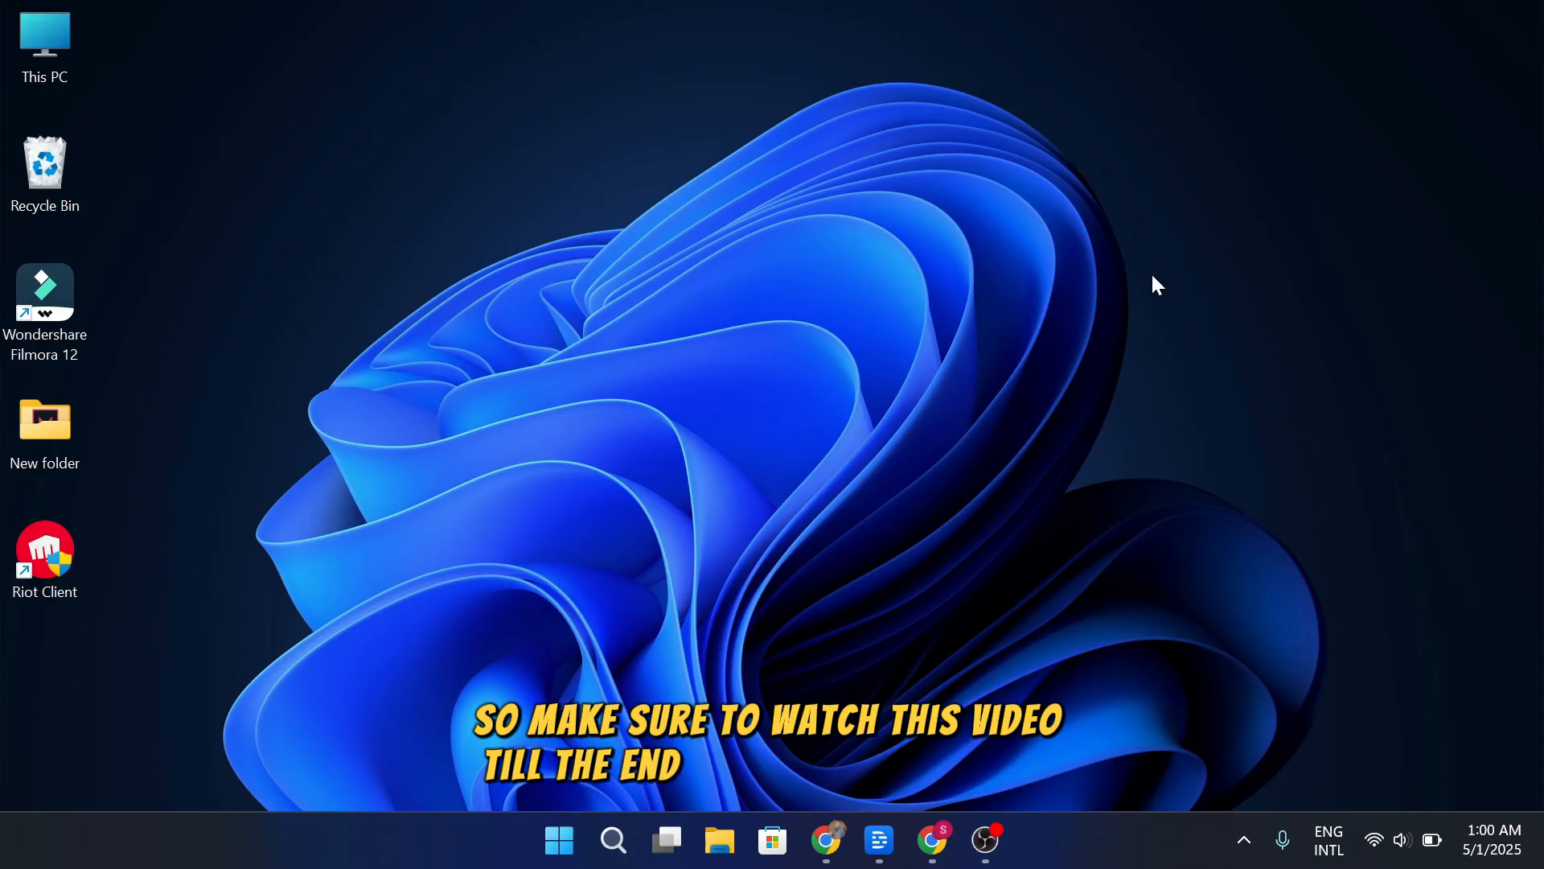
Switch to the Shopify admin in Chrome and open the online store's current Dawn theme for customization.
left_click(948, 844)
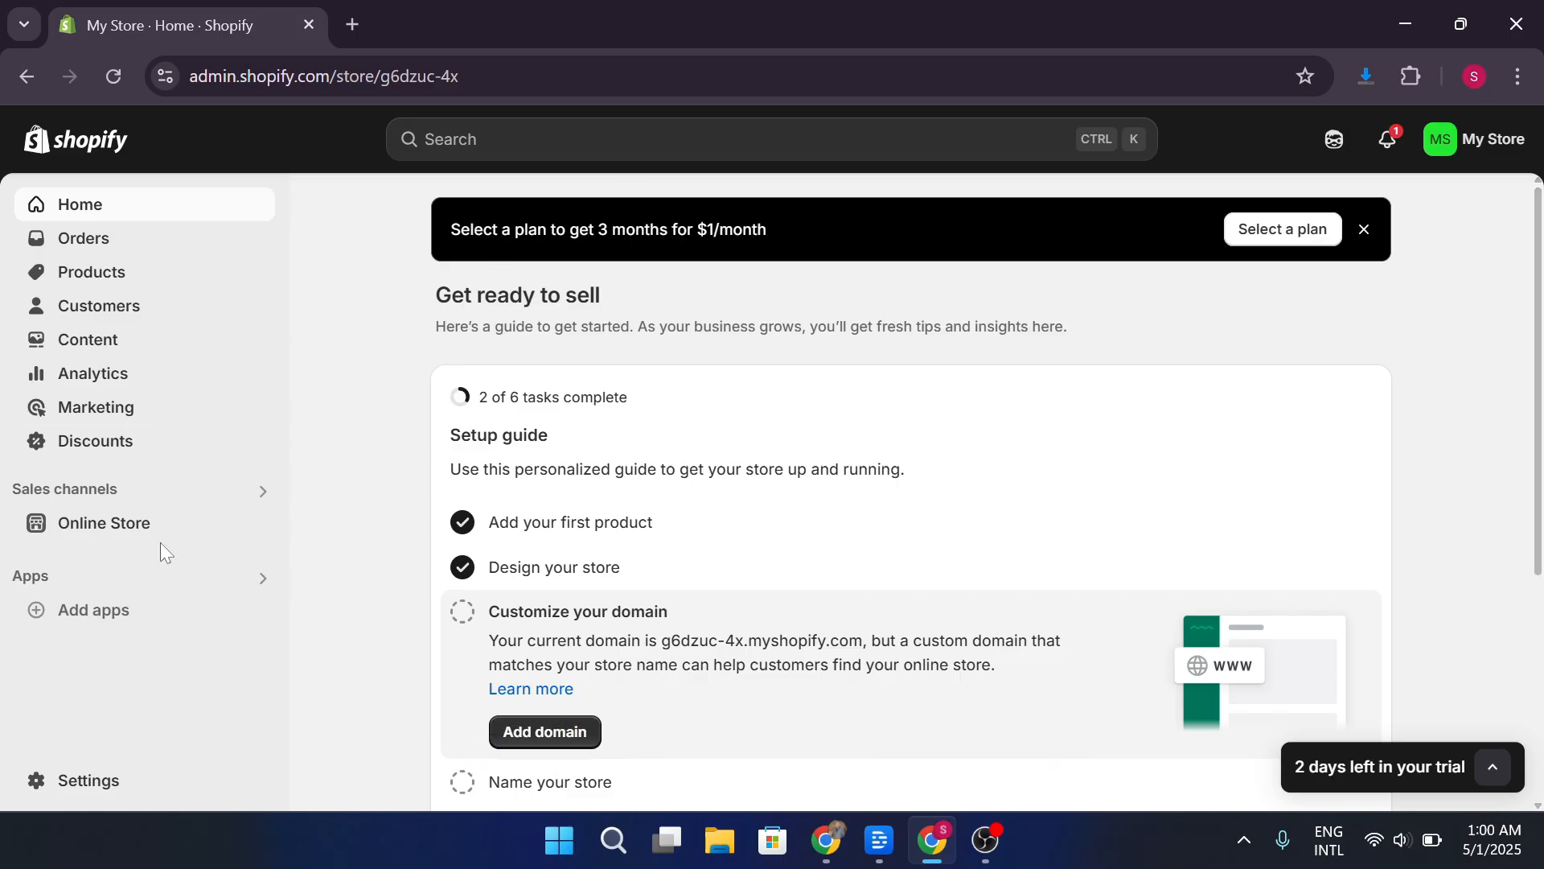
left_click(169, 521)
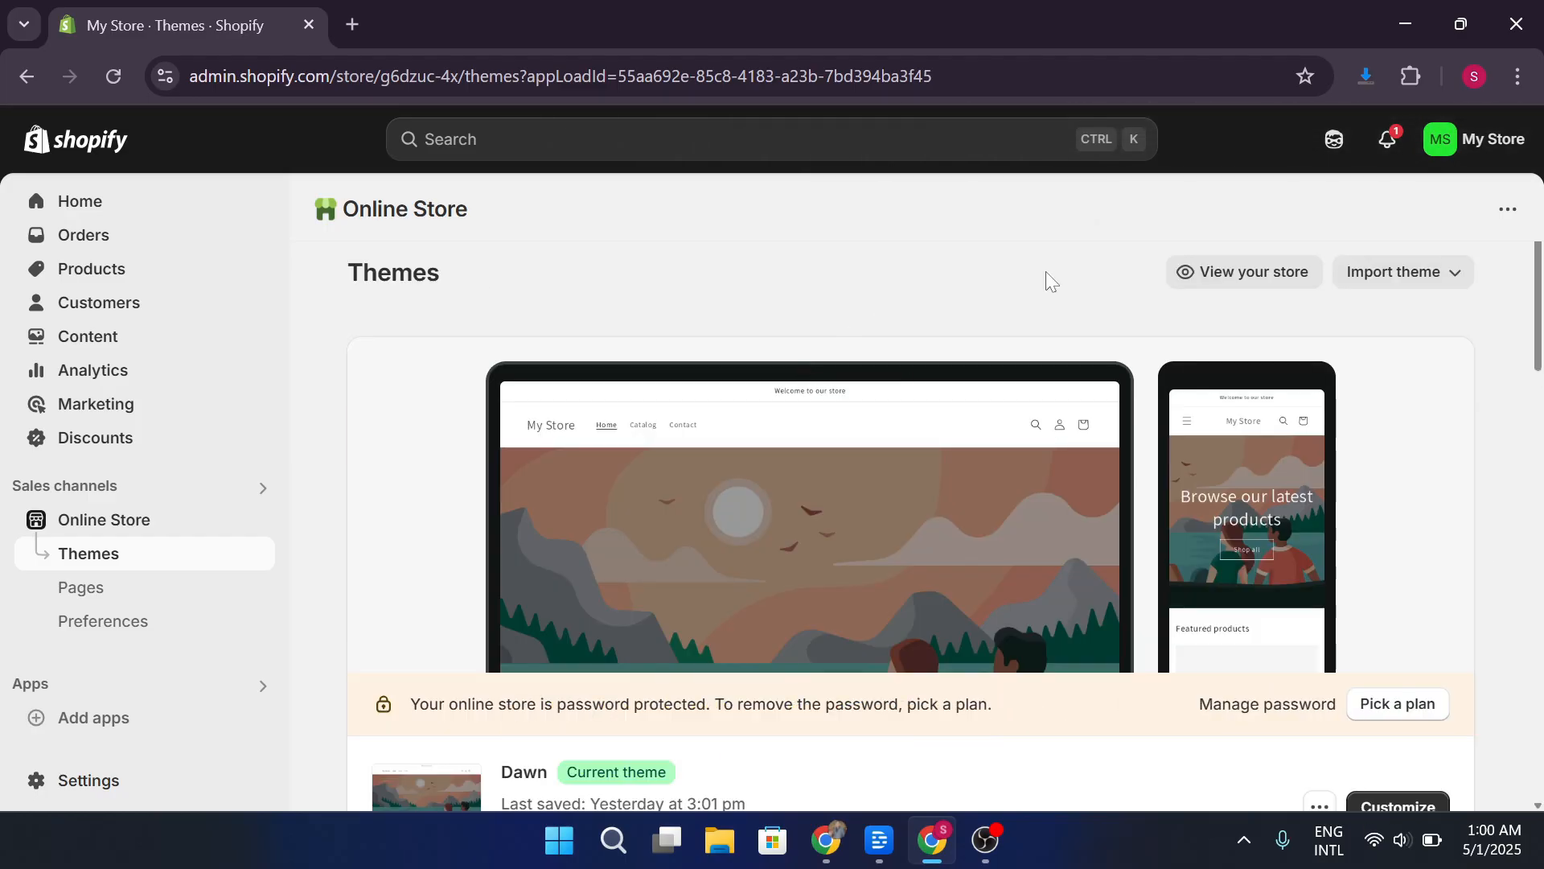
scroll(1237, 358, "down", 1)
left_click(1427, 706)
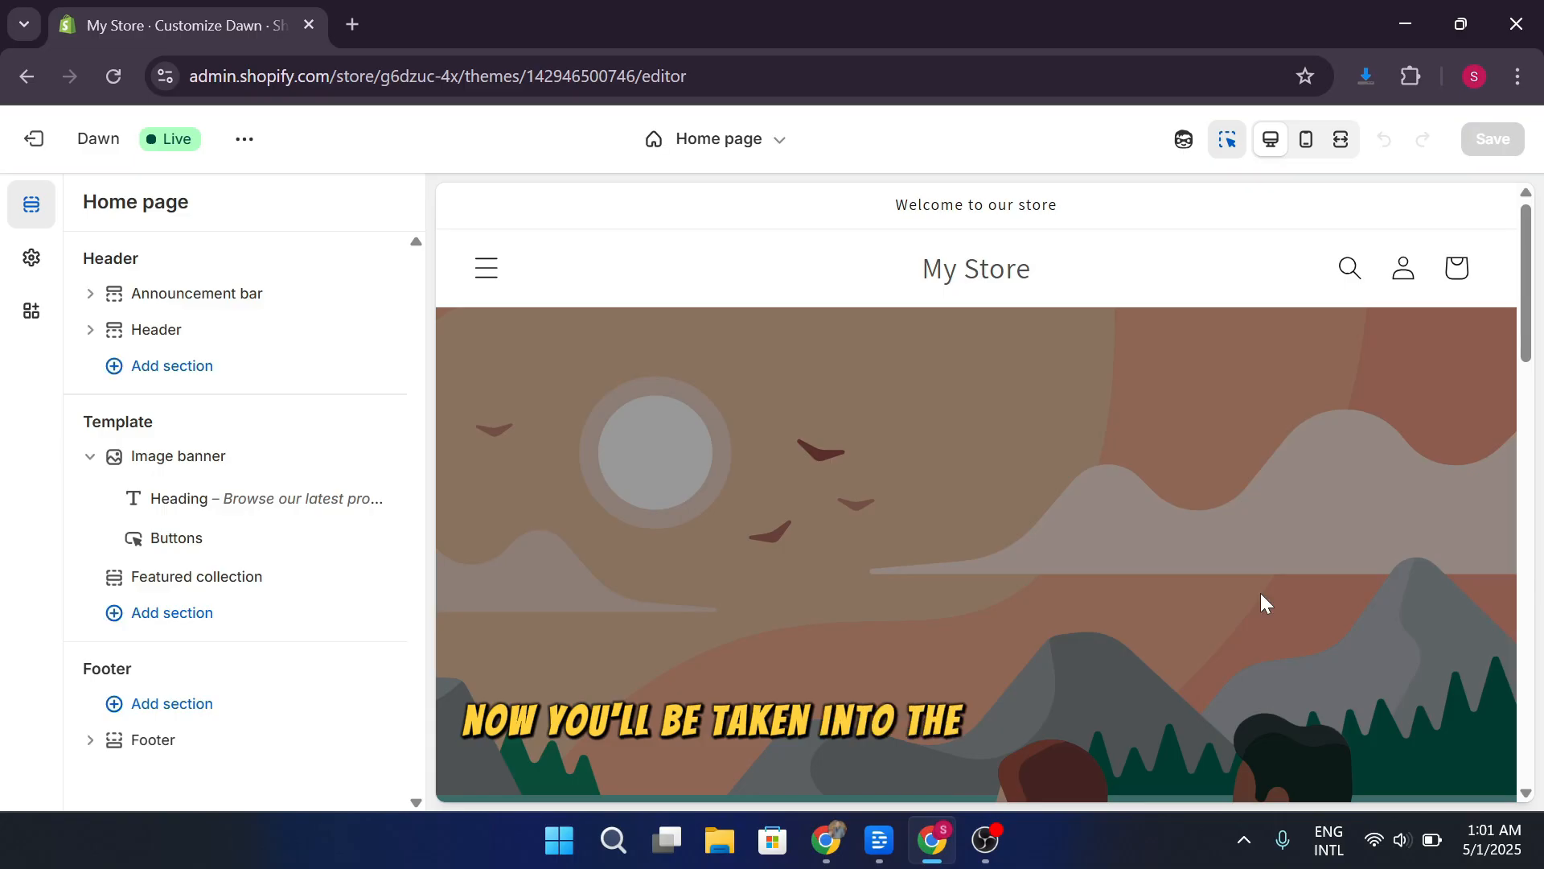
Switch the theme editor from the home page to the Default product template.
left_click(746, 153)
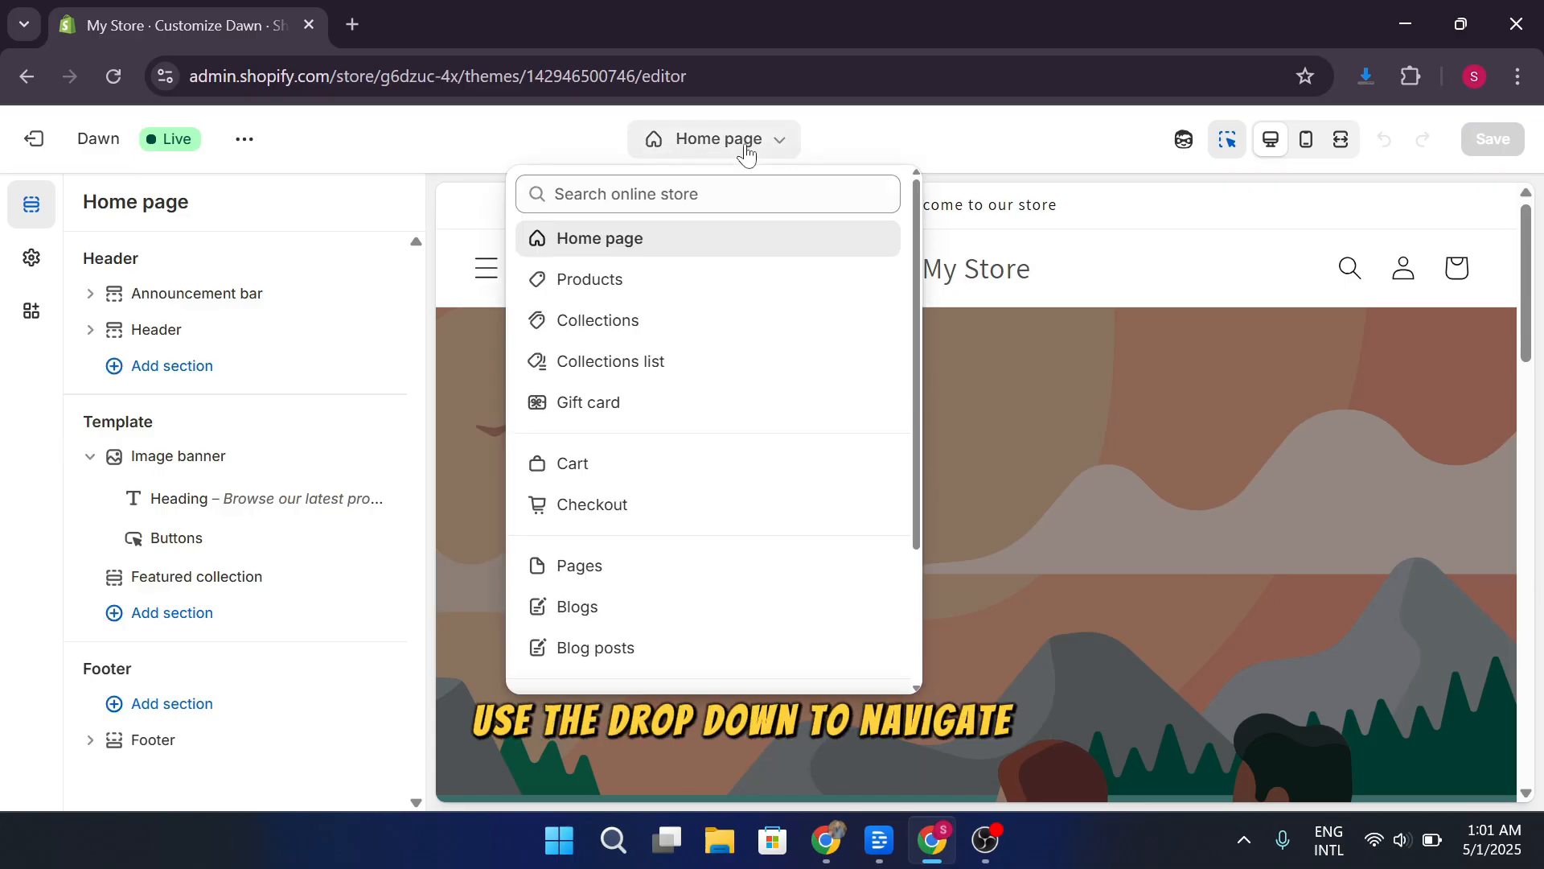
left_click(642, 295)
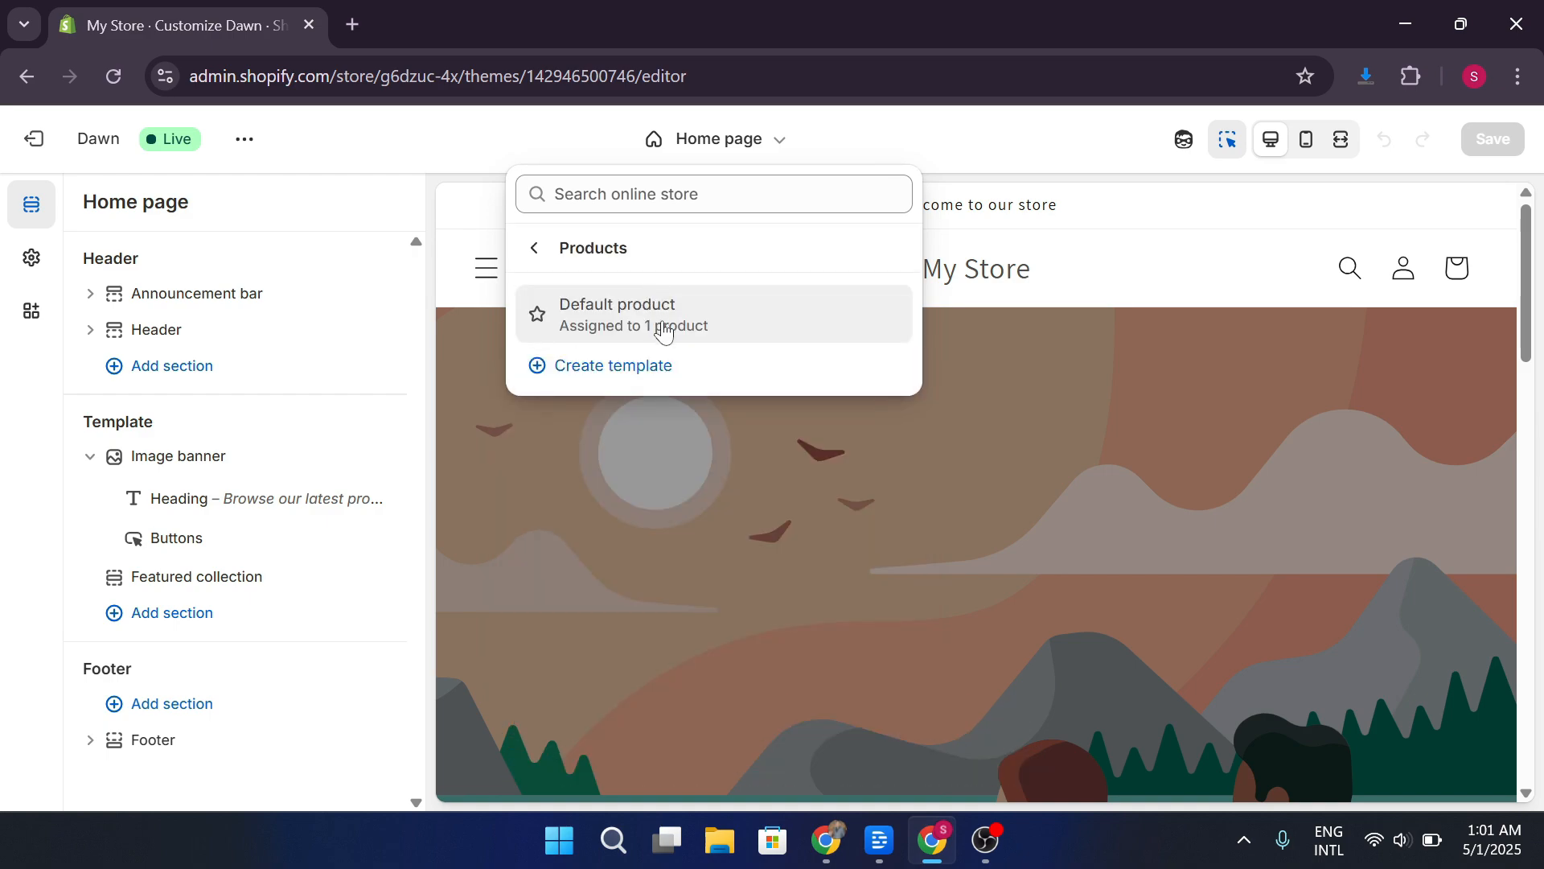
left_click(663, 330)
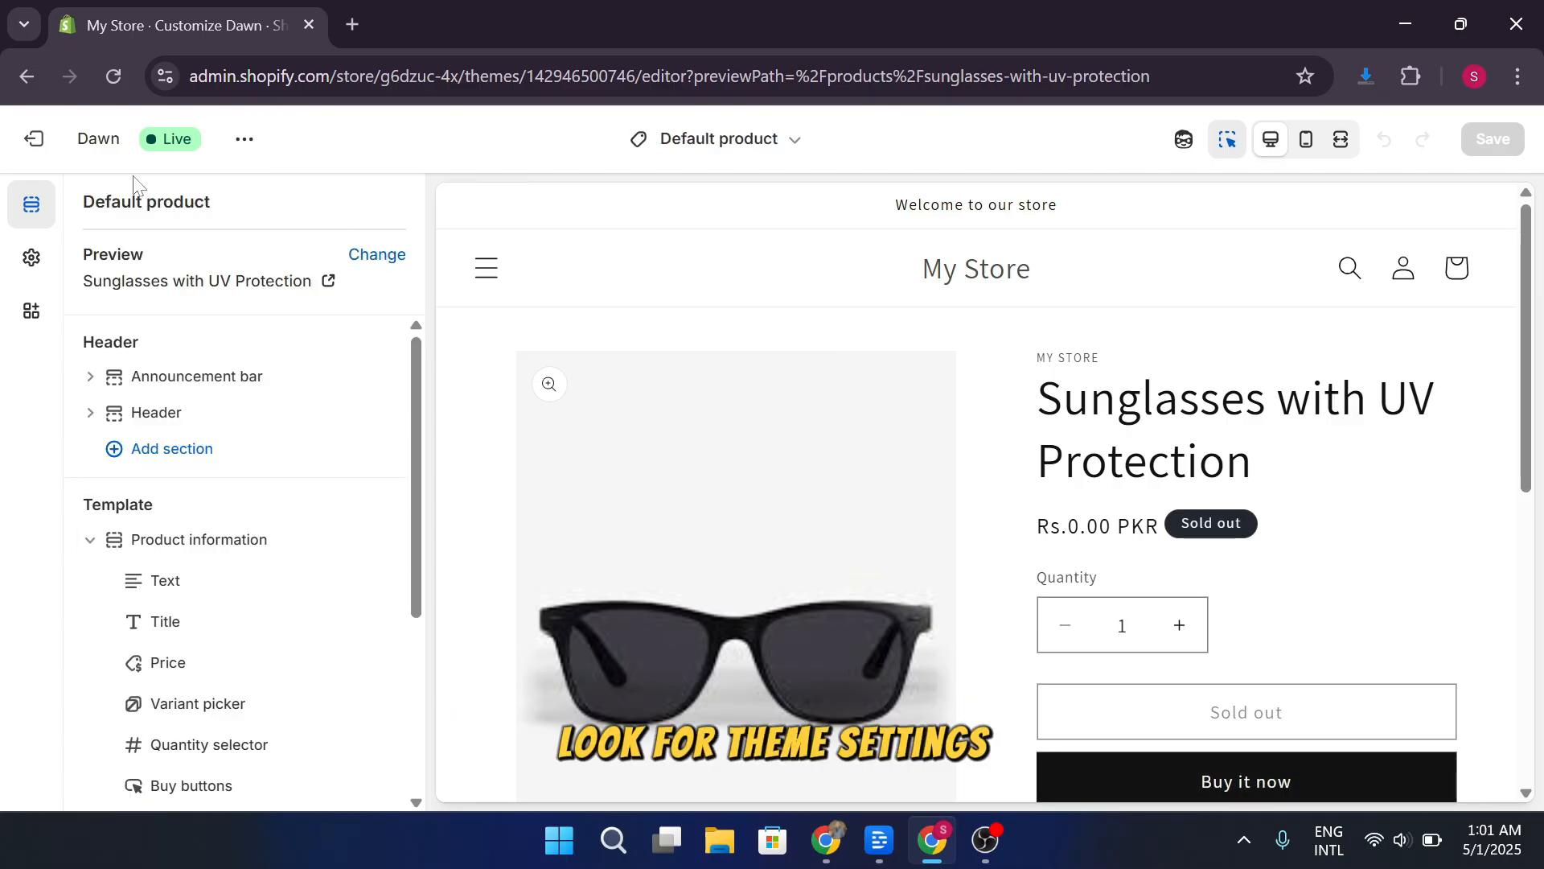
Look through the Dawn theme settings for an option that controls payment icons.
left_click(39, 264)
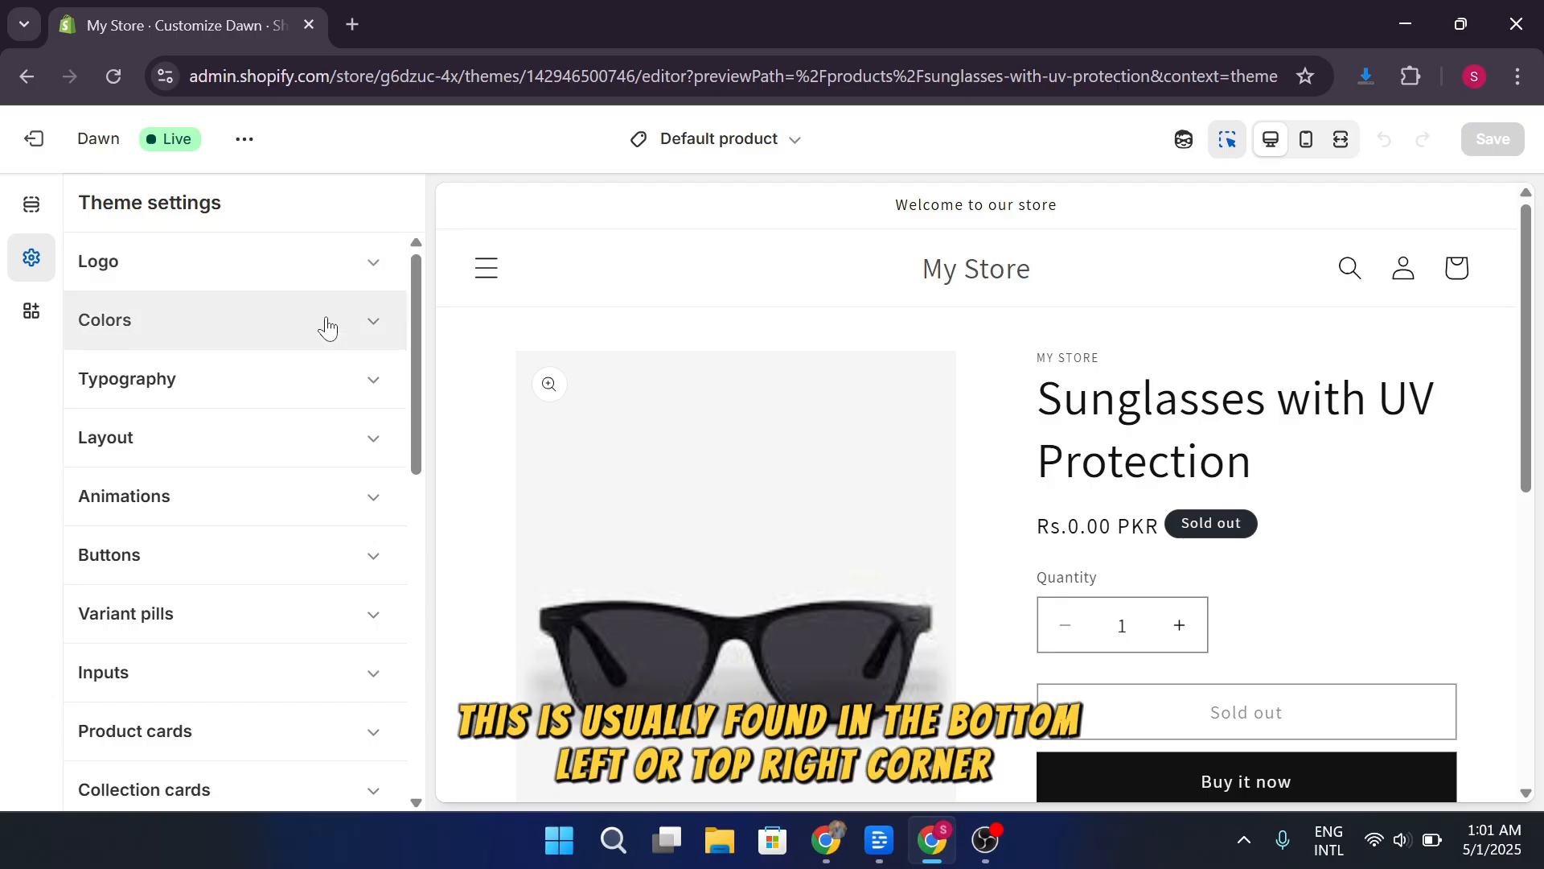
scroll(310, 451, "down", 10)
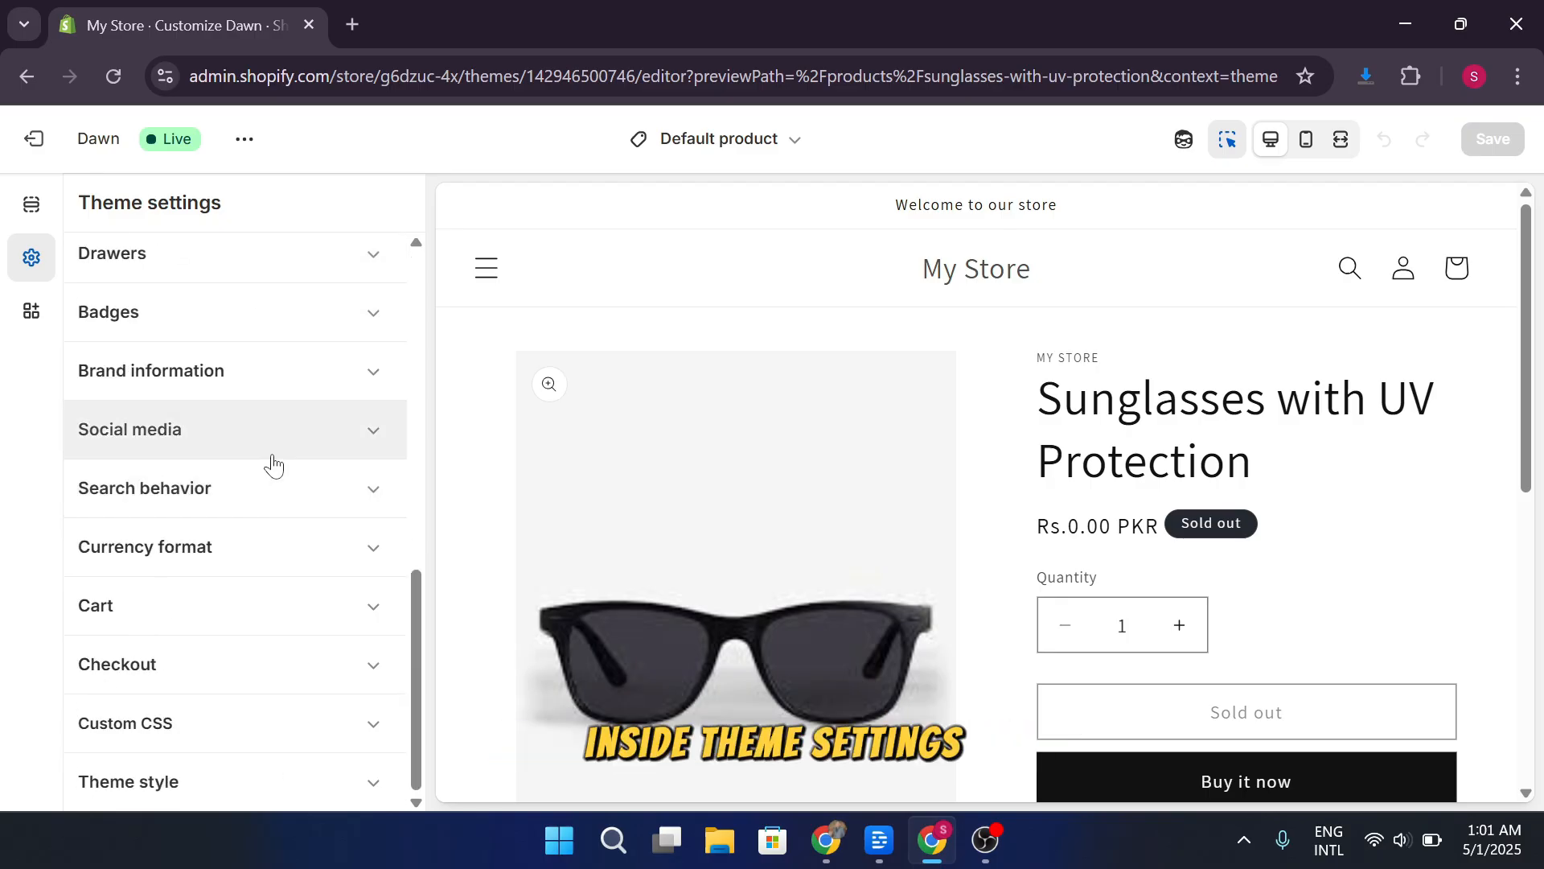
left_click(190, 624)
left_click(194, 625)
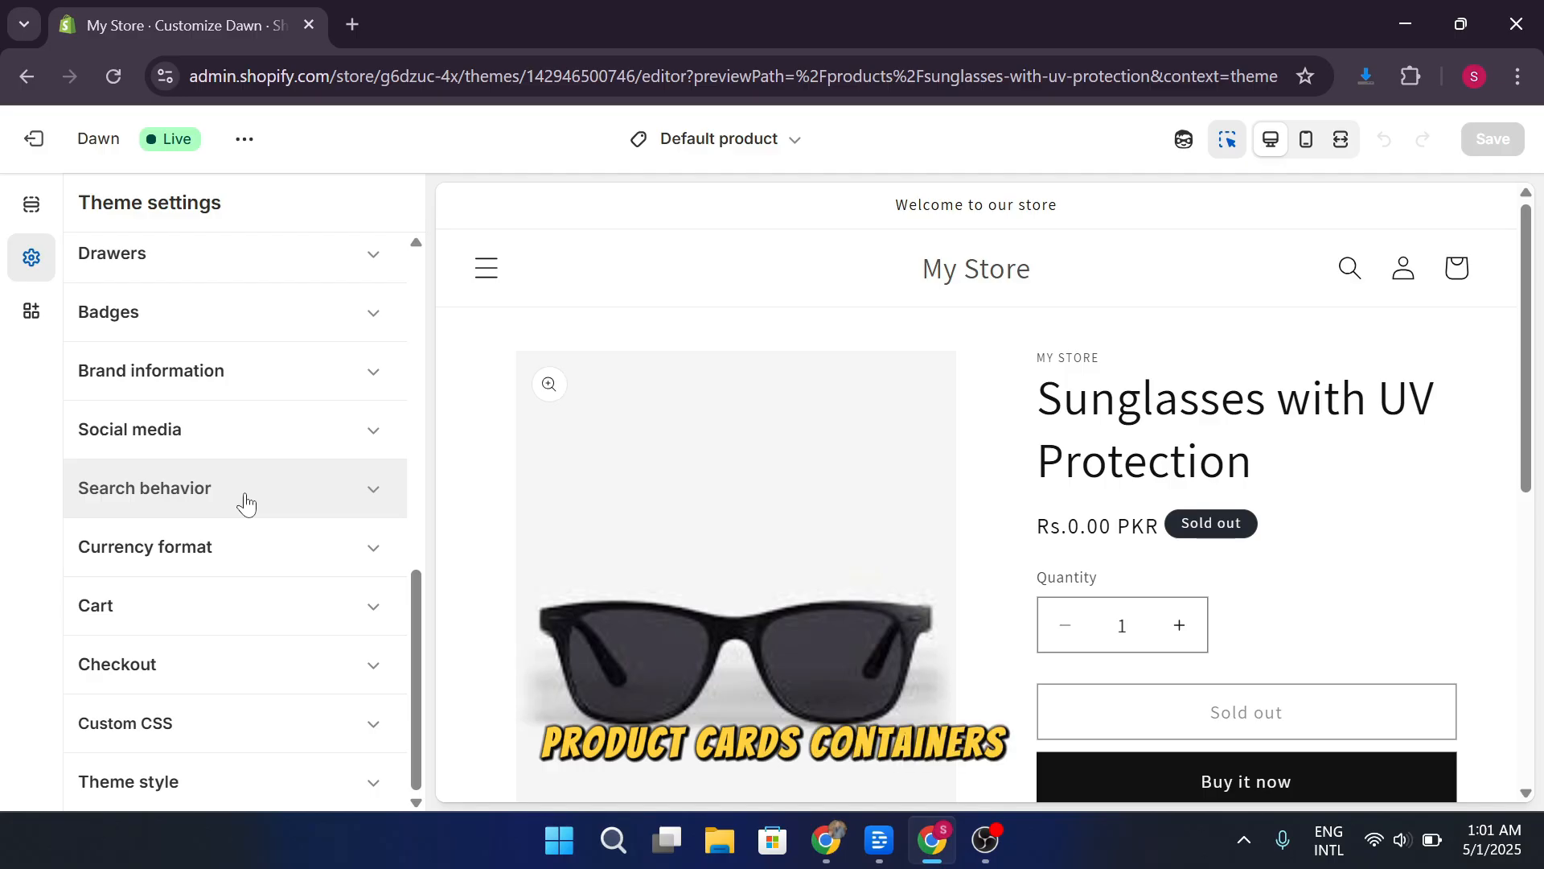
scroll(246, 504, "up", 7)
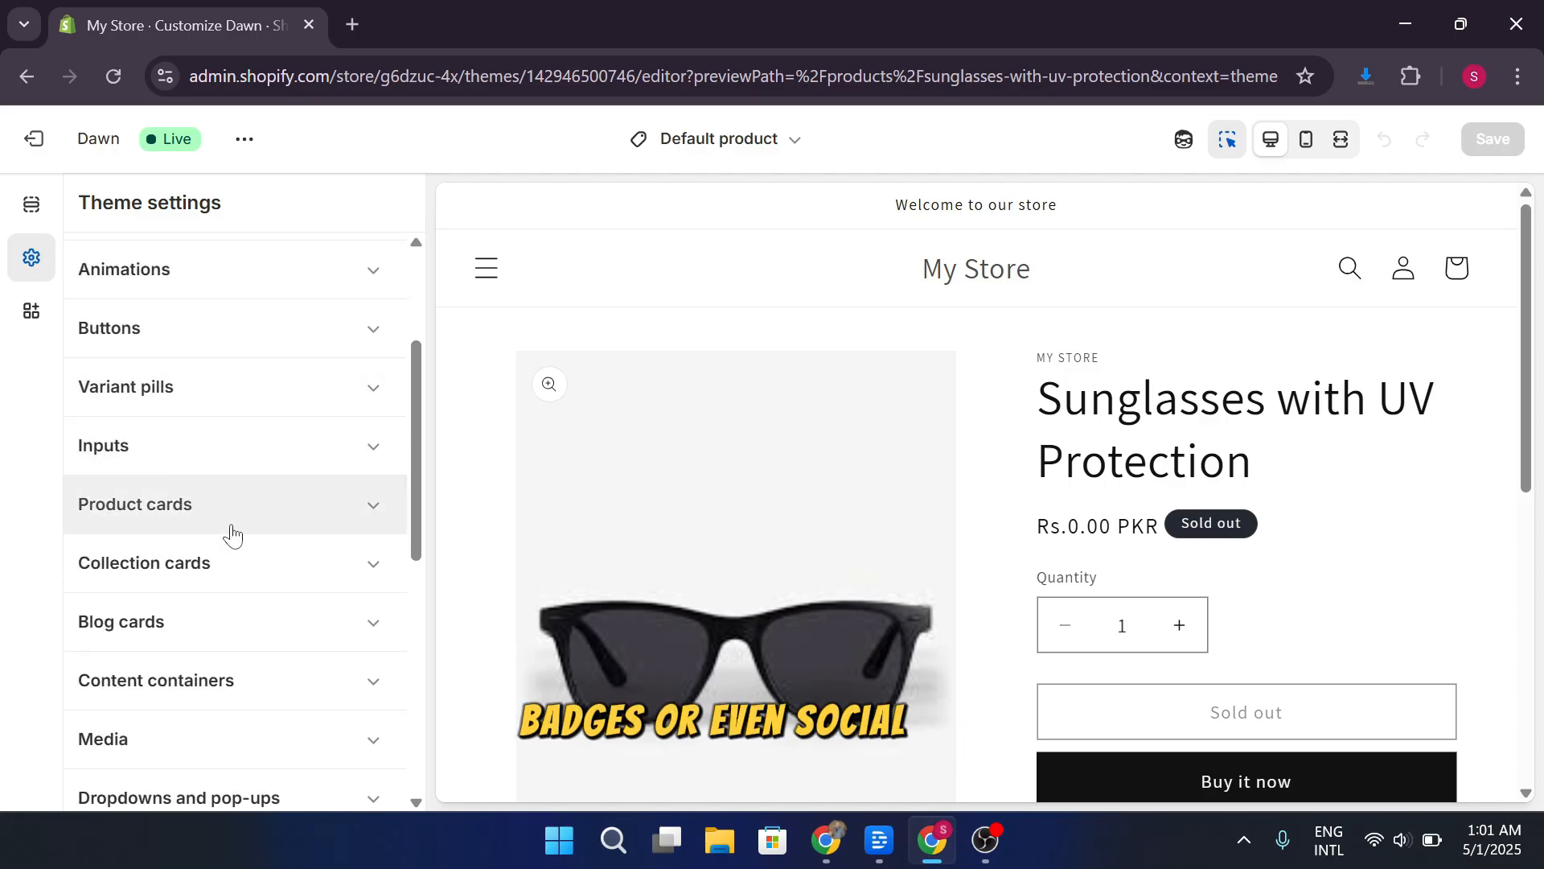
scroll(292, 519, "down", 6)
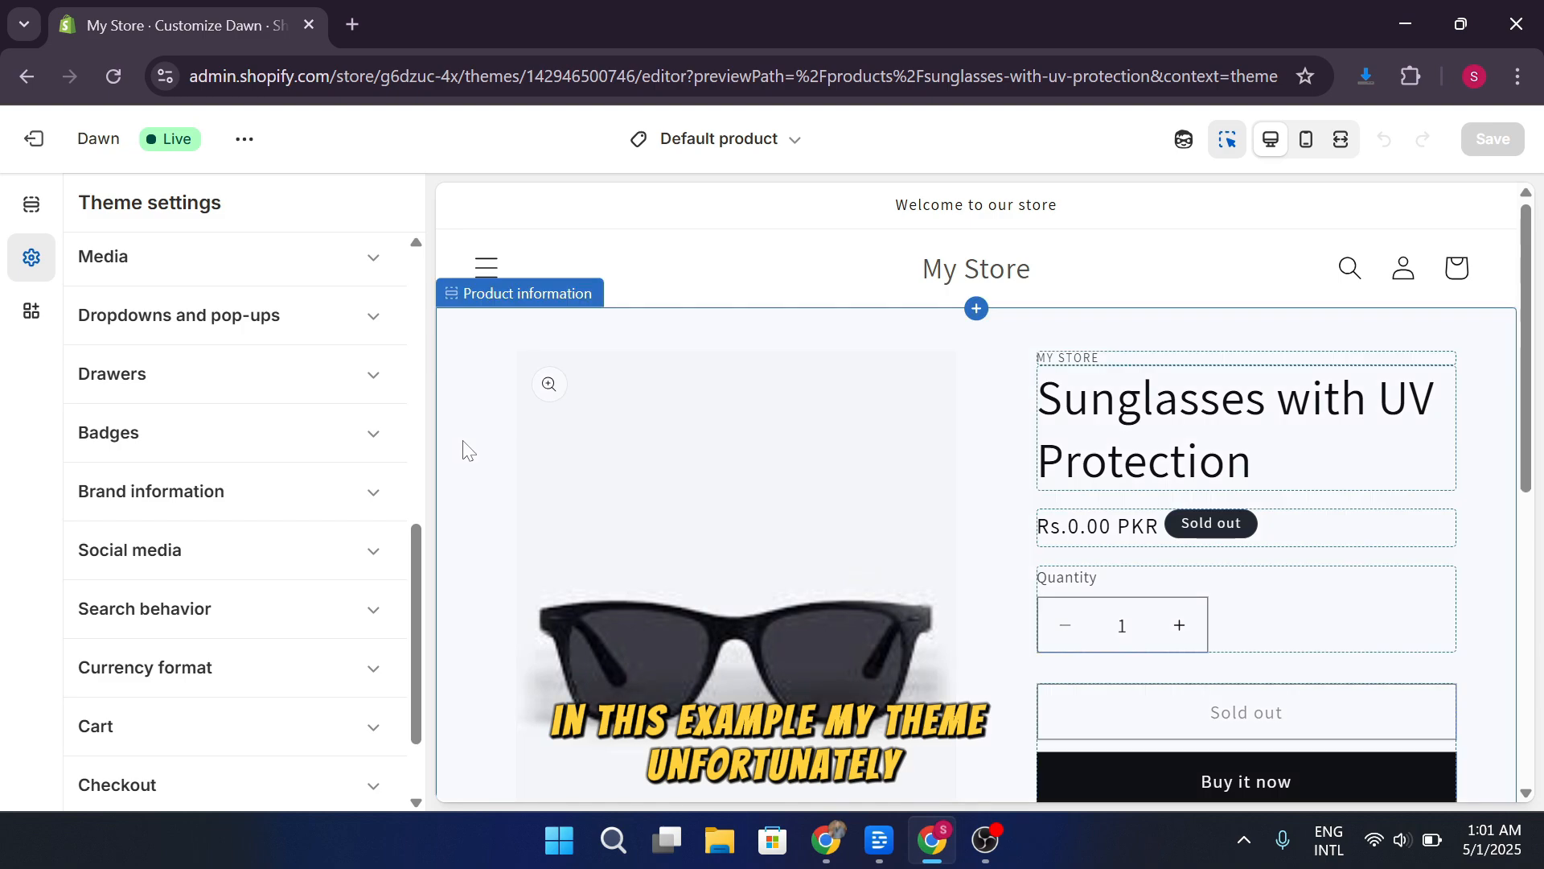
scroll(372, 480, "up", 7)
scroll(386, 450, "up", 2)
scroll(393, 438, "down", 9)
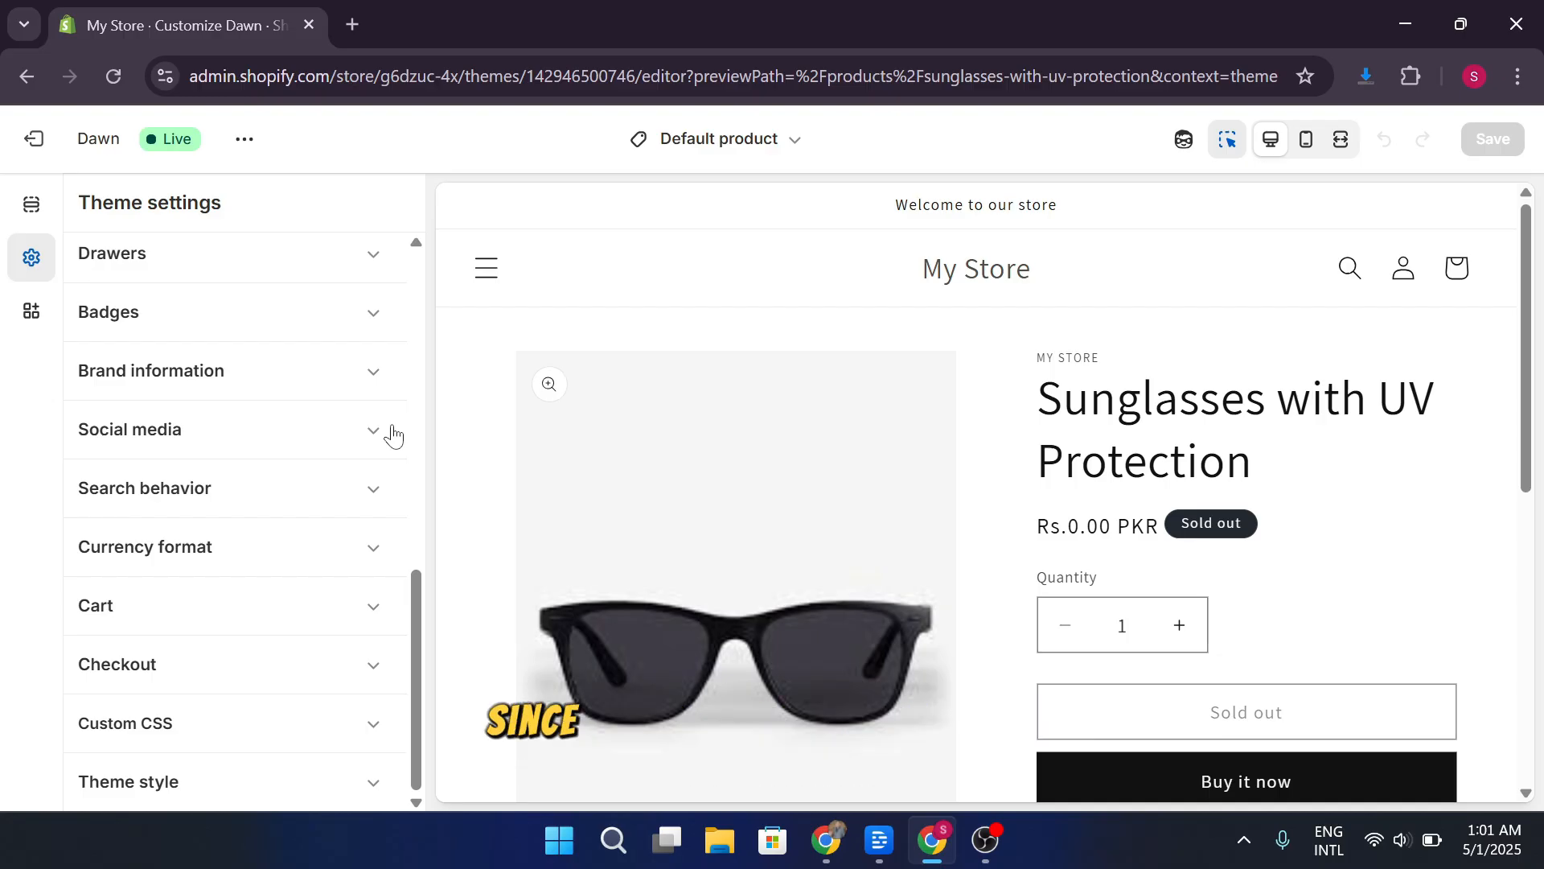
Open the footer section's settings and turn its payment method icons off and back on.
left_click(32, 203)
scroll(256, 453, "down", 4)
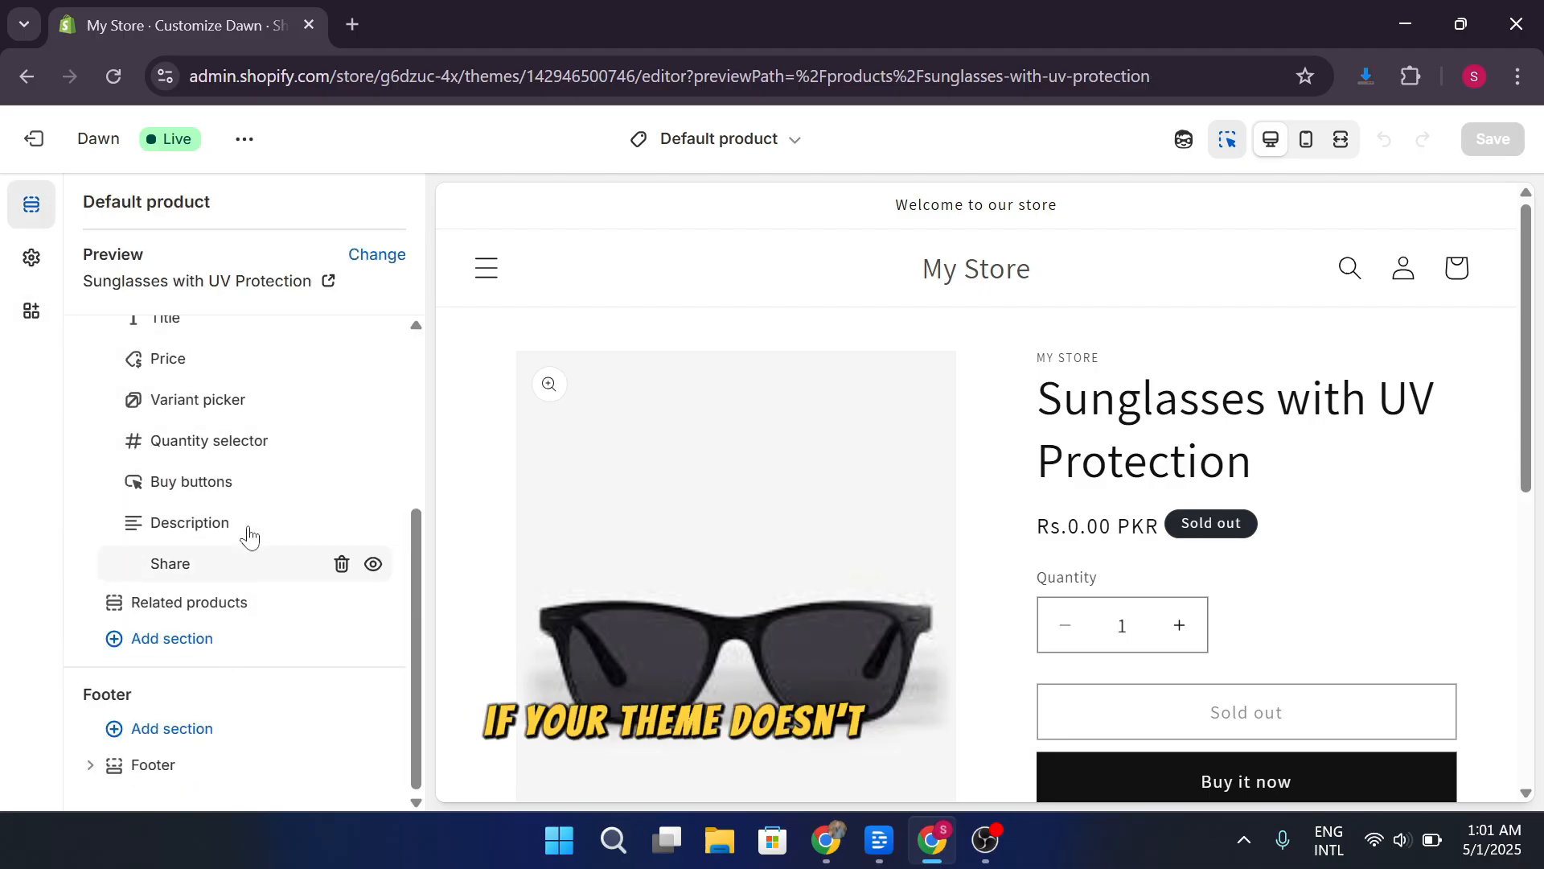
mouse_move(249, 527)
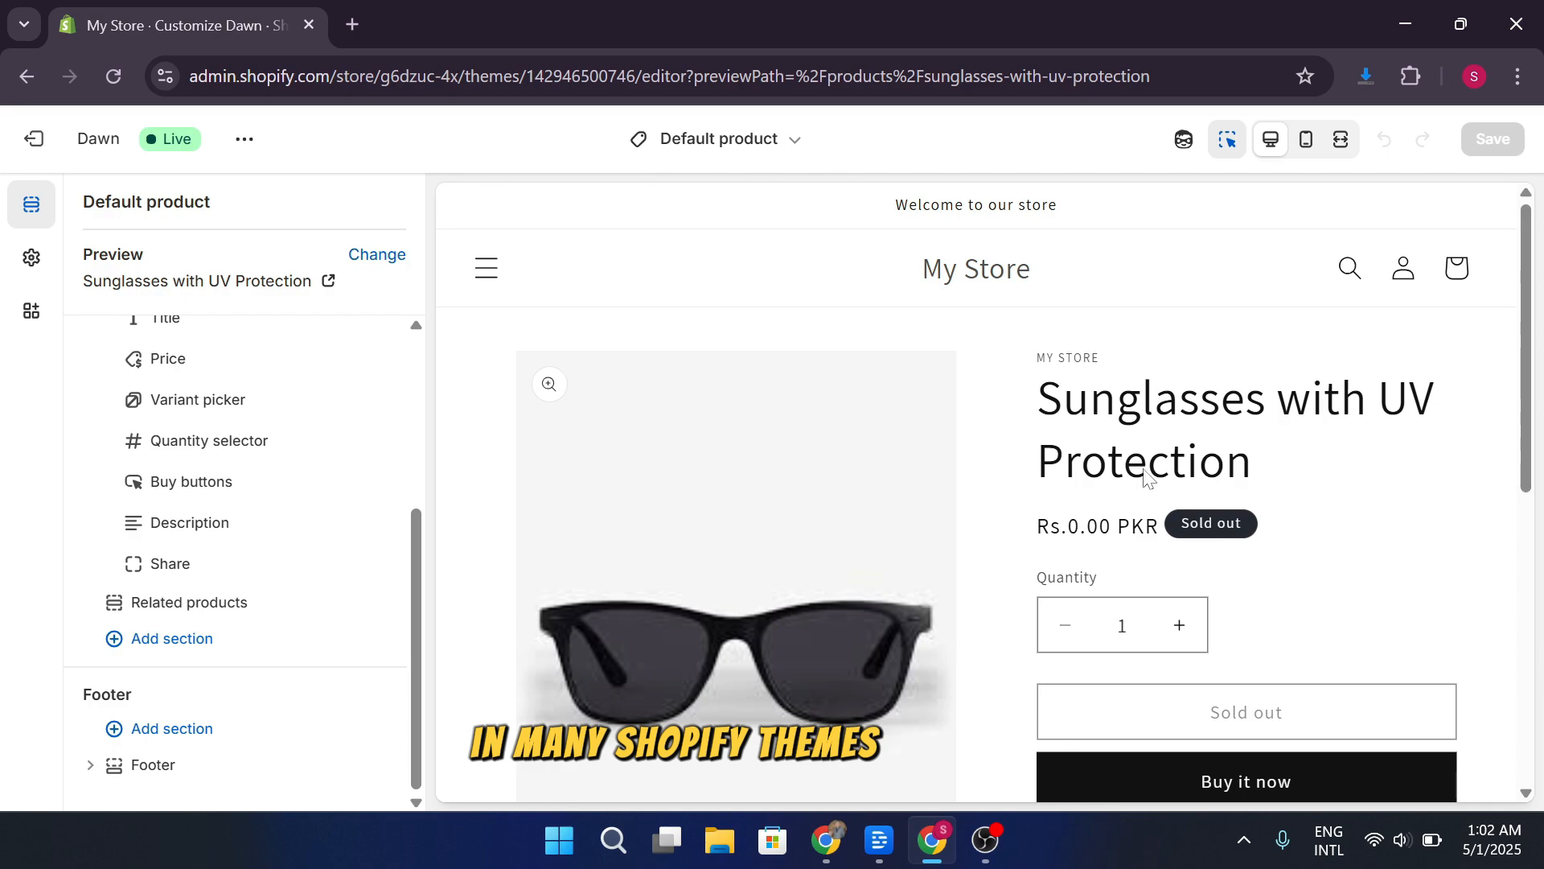
scroll(1172, 551, "down", 7)
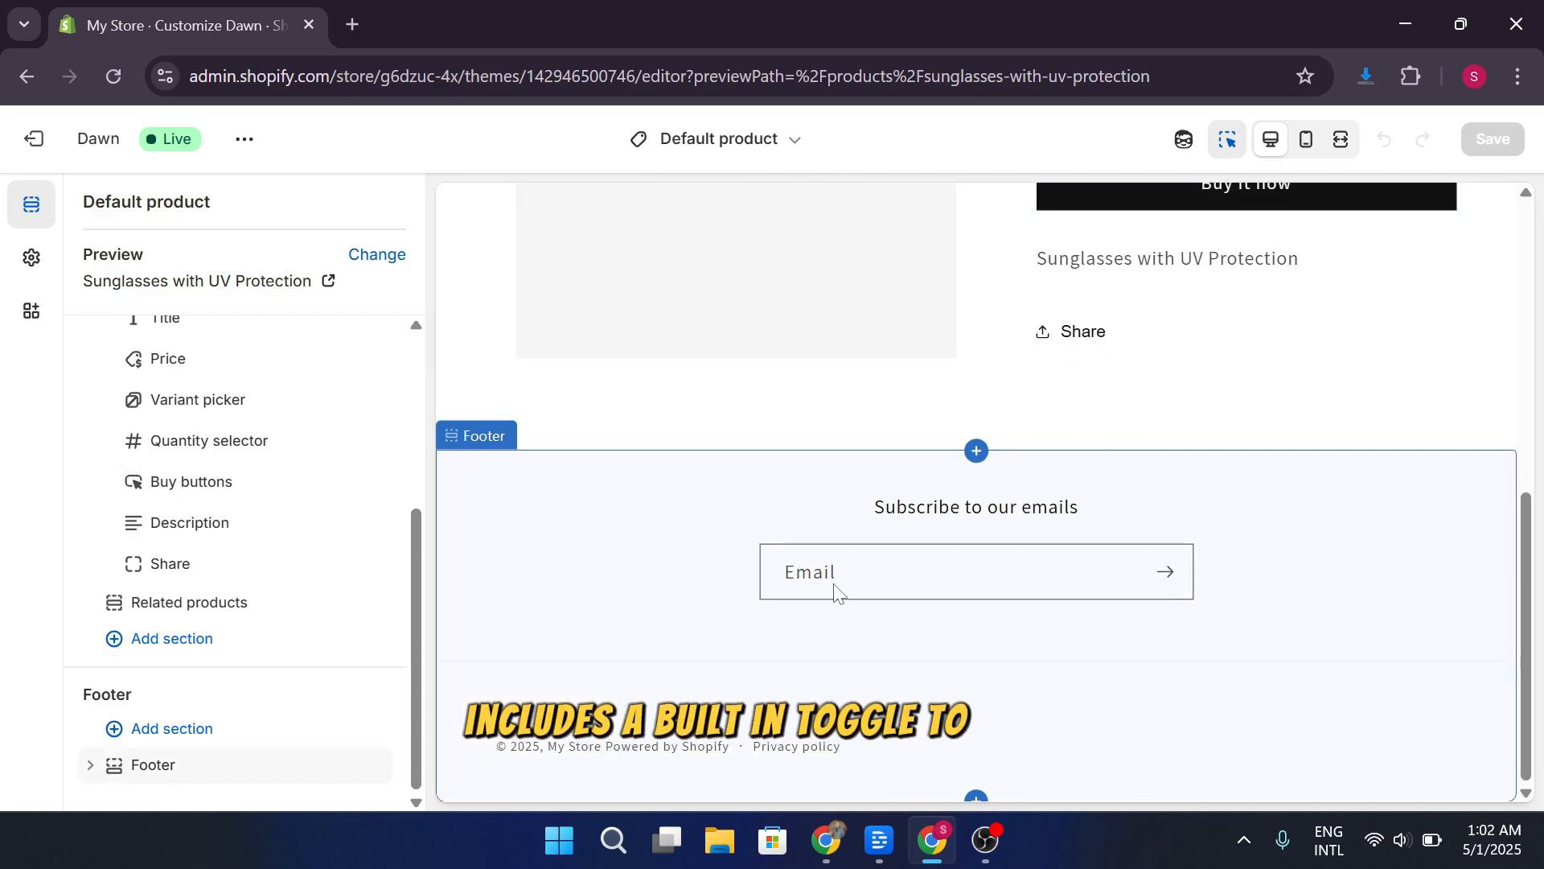
left_click(909, 508)
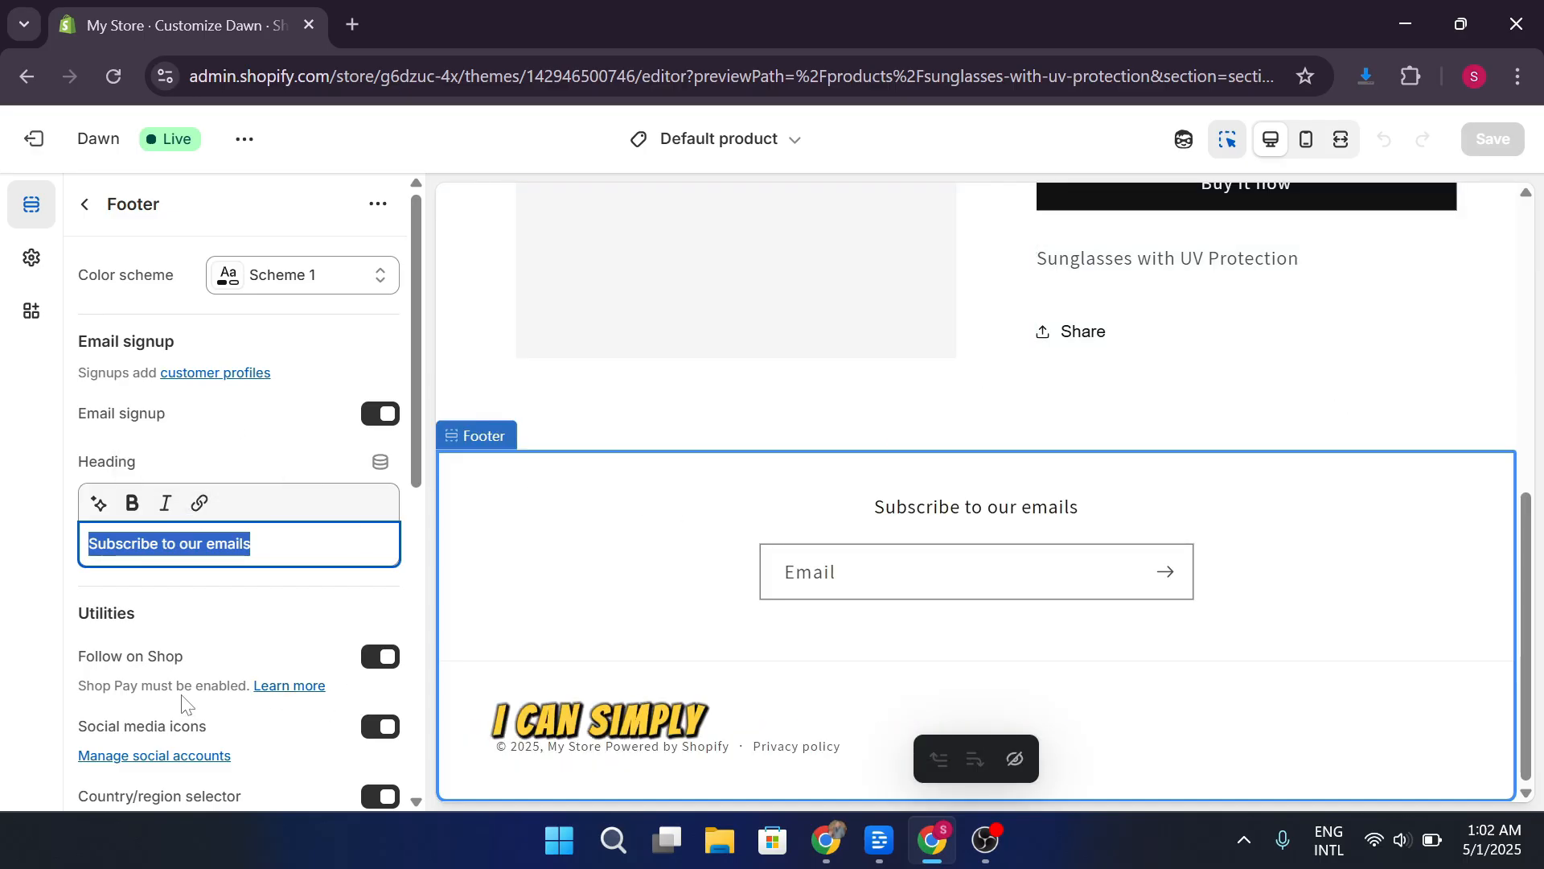
scroll(201, 708, "down", 5)
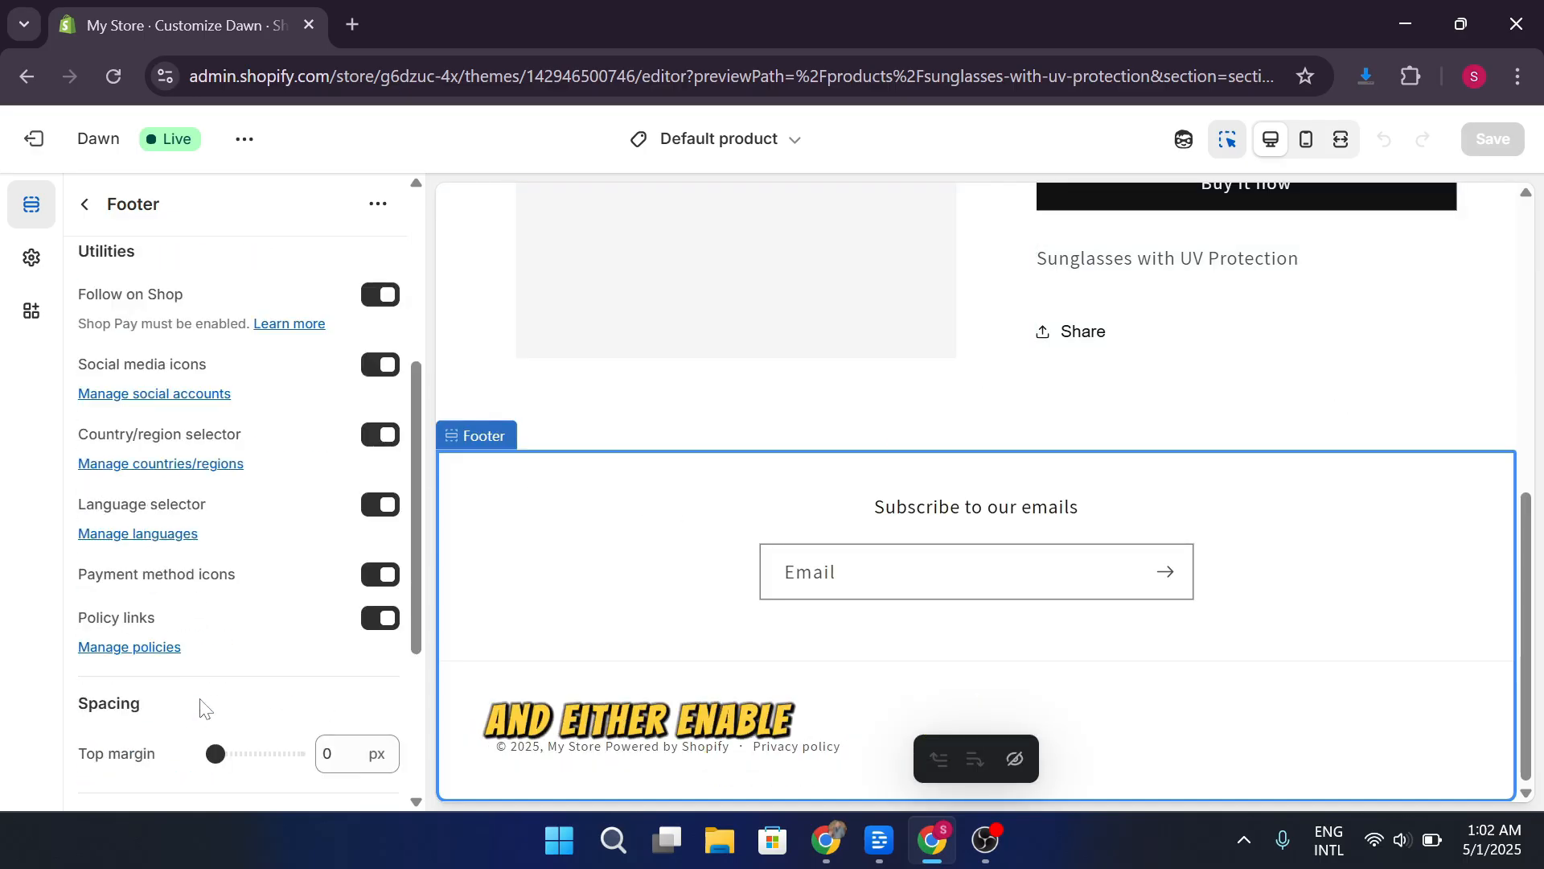
left_click(385, 575)
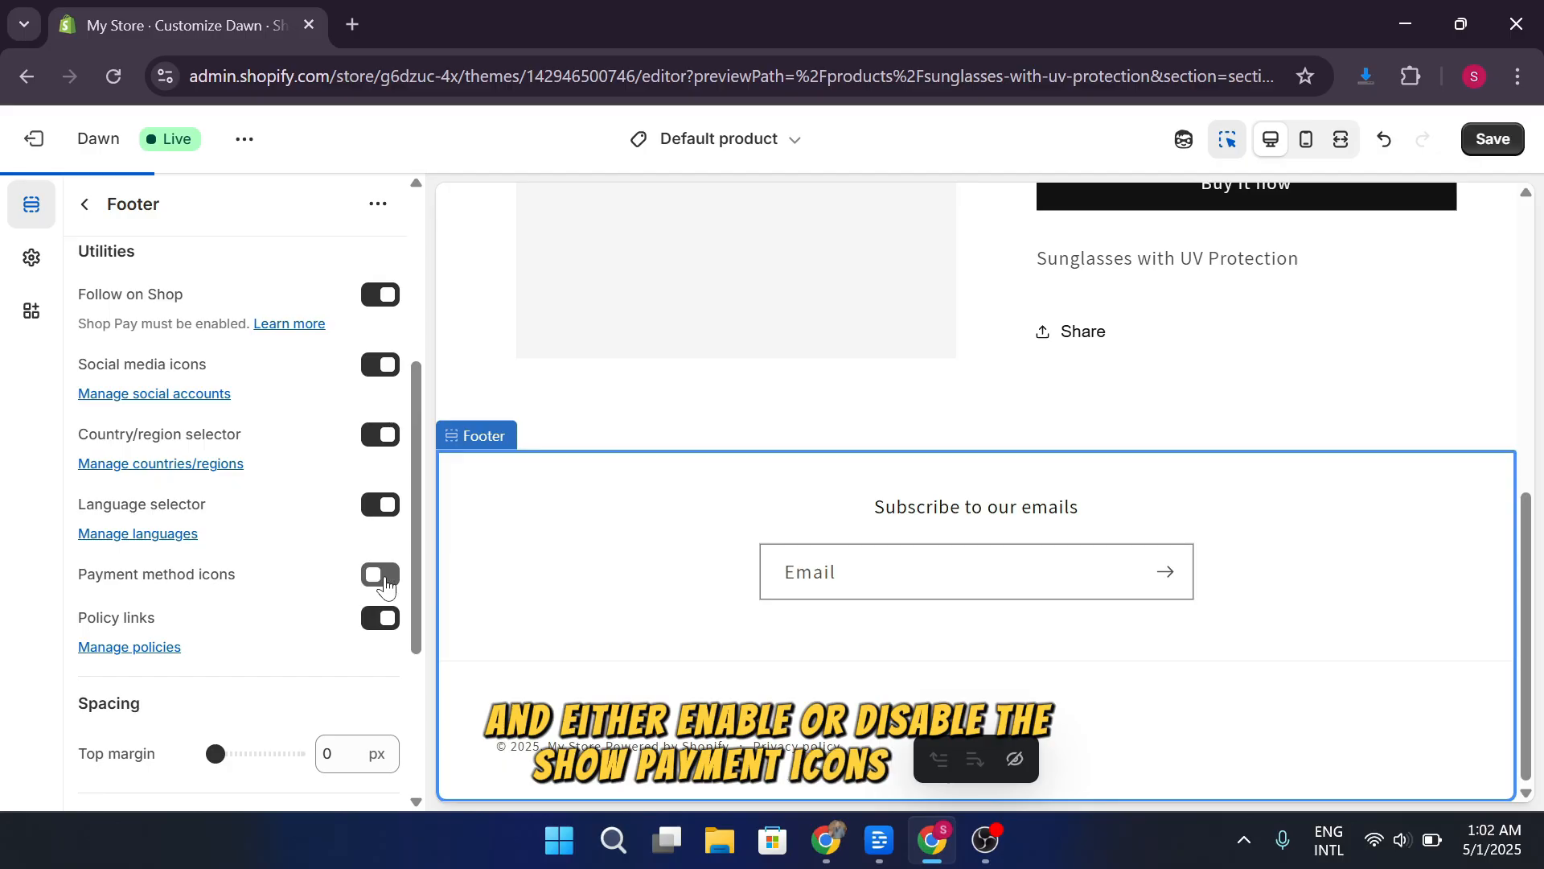
left_click(385, 579)
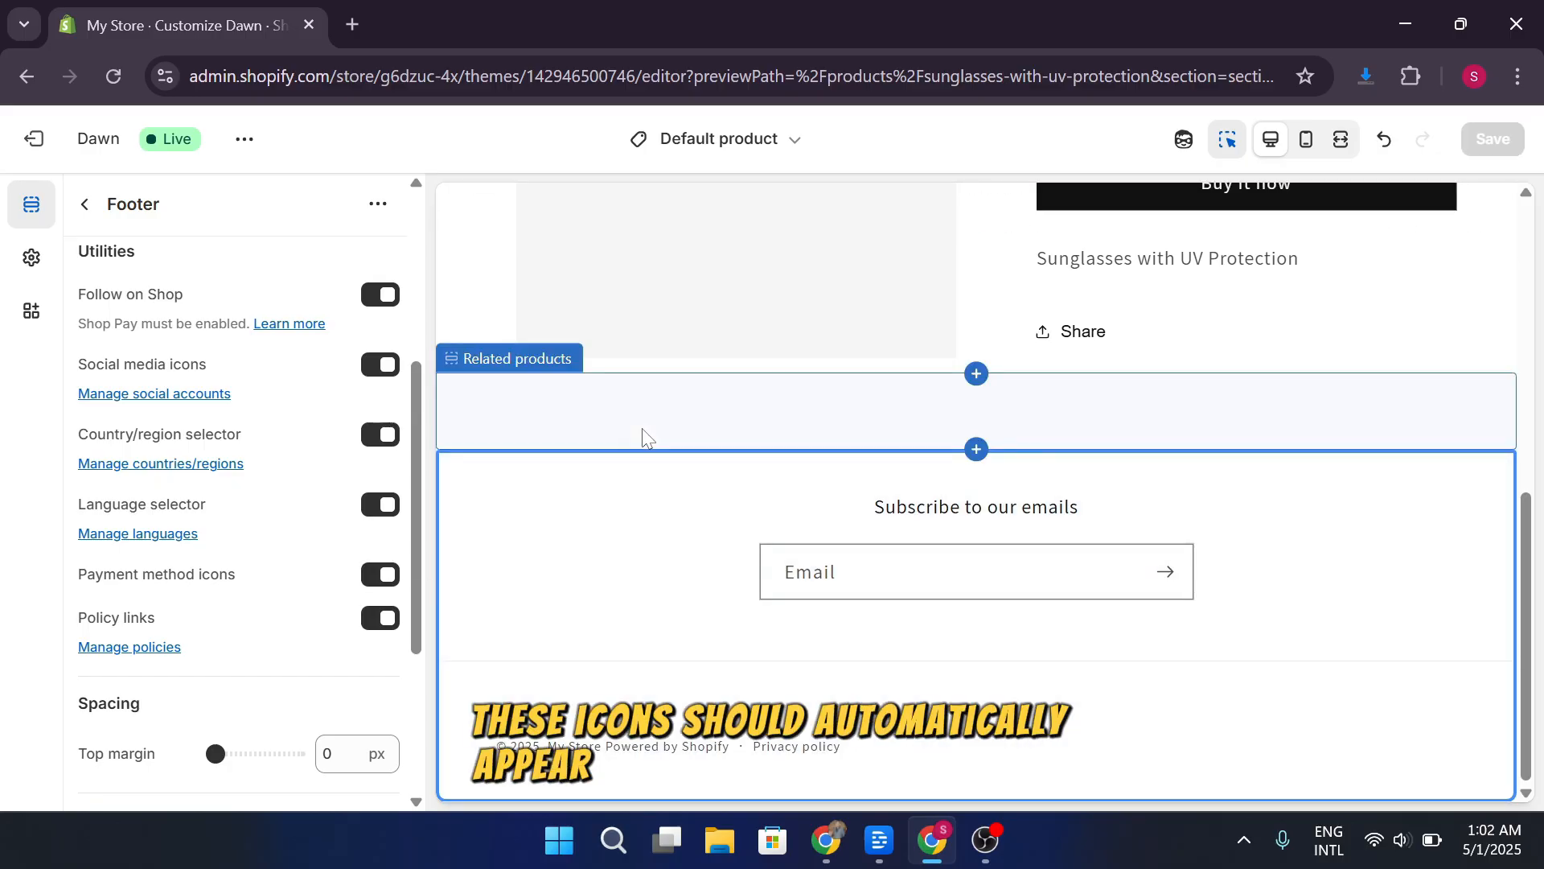
Leave the footer settings and reopen the Default product template with its list of sections.
scroll(647, 439, "up", 2)
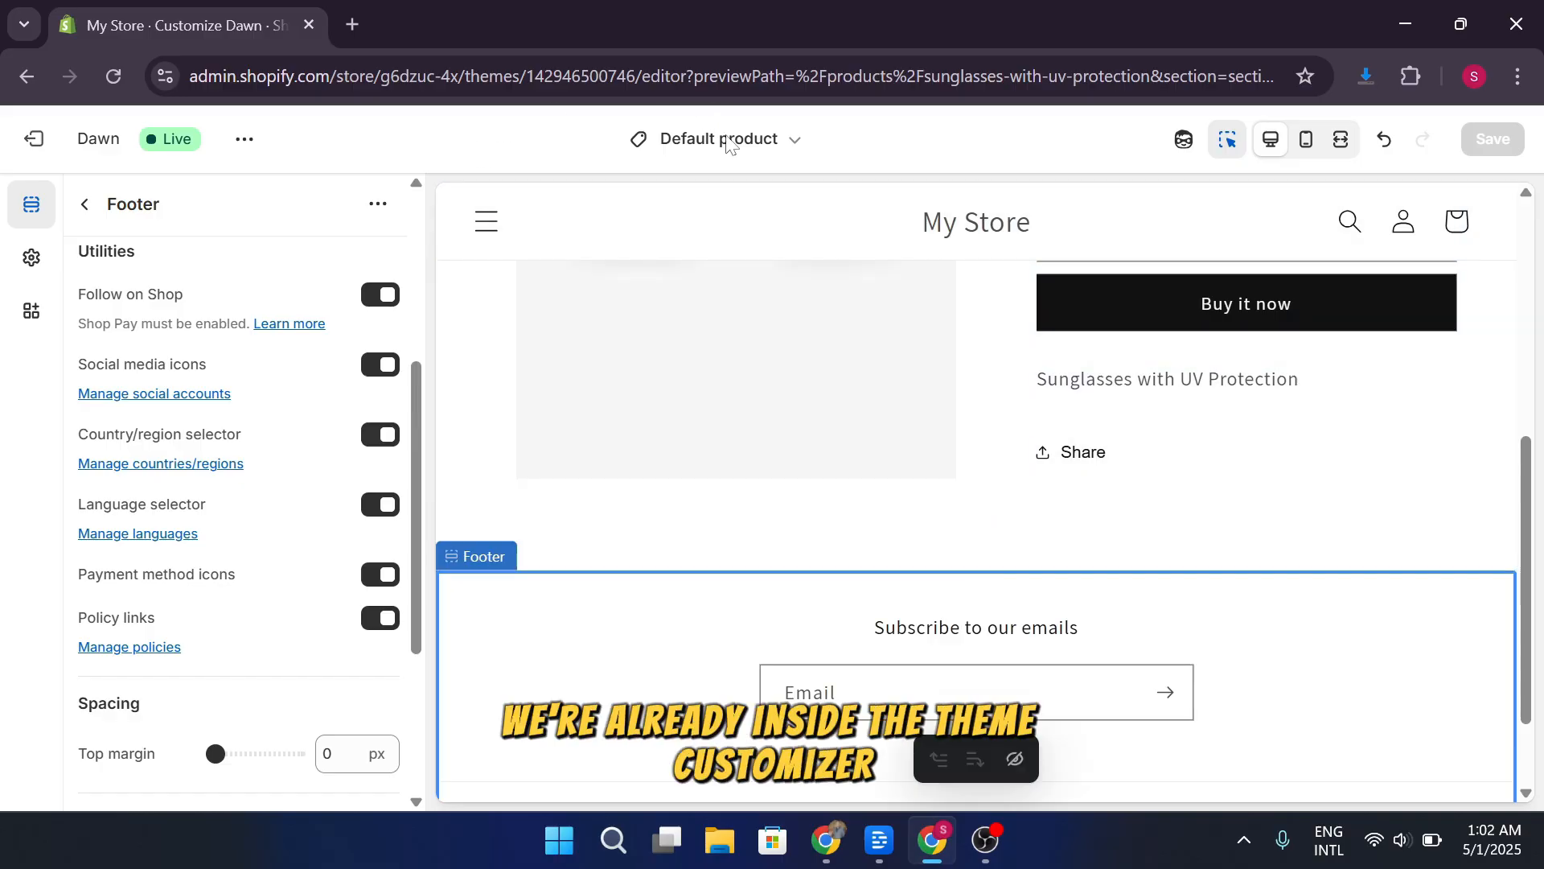
left_click(750, 140)
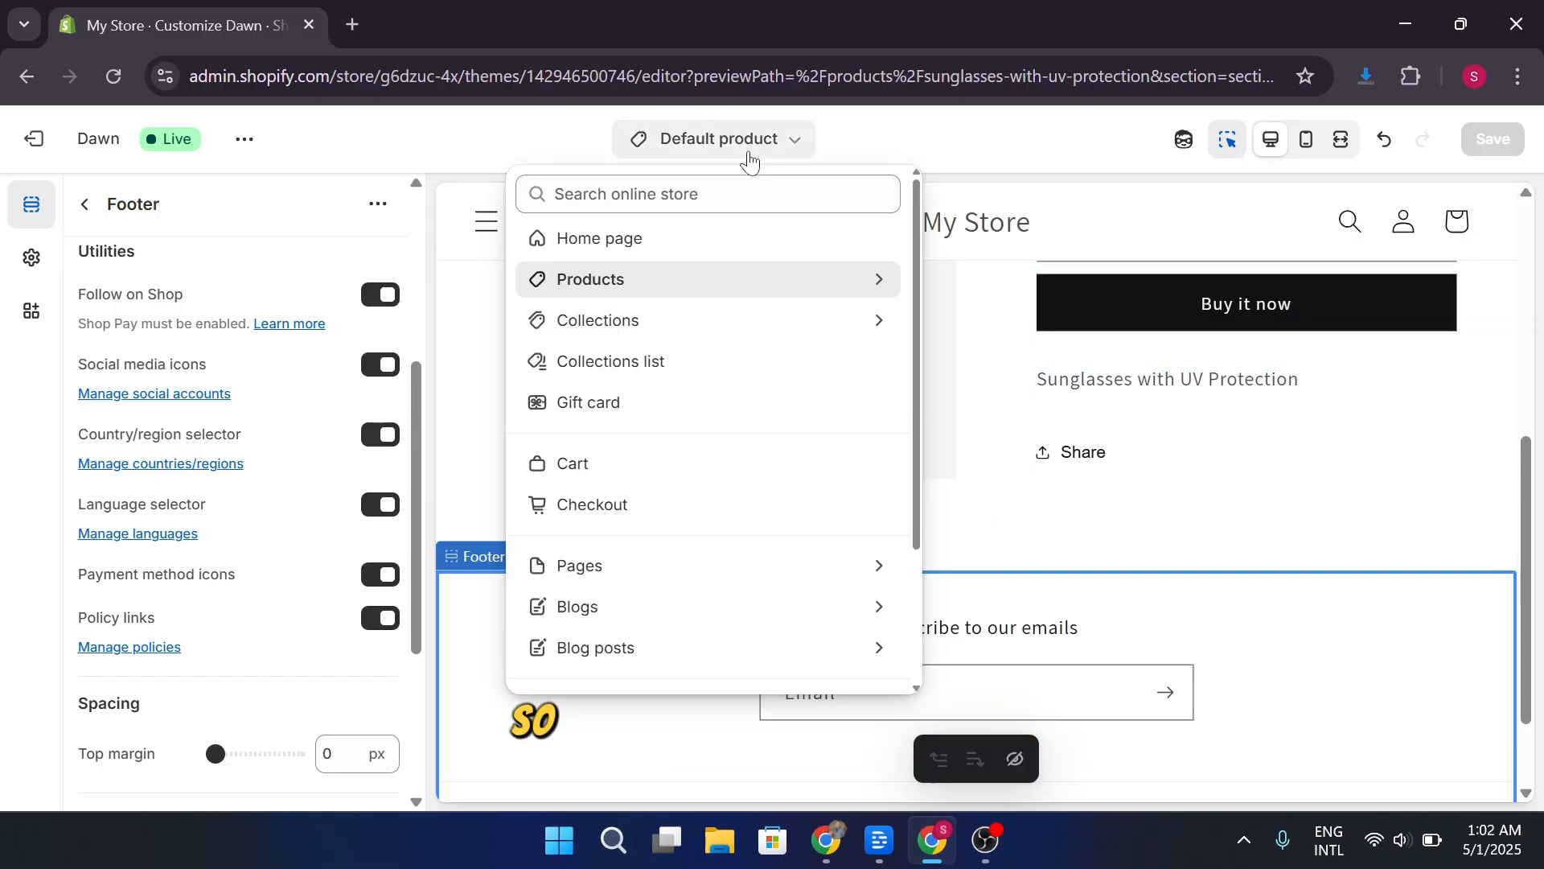
left_click(731, 283)
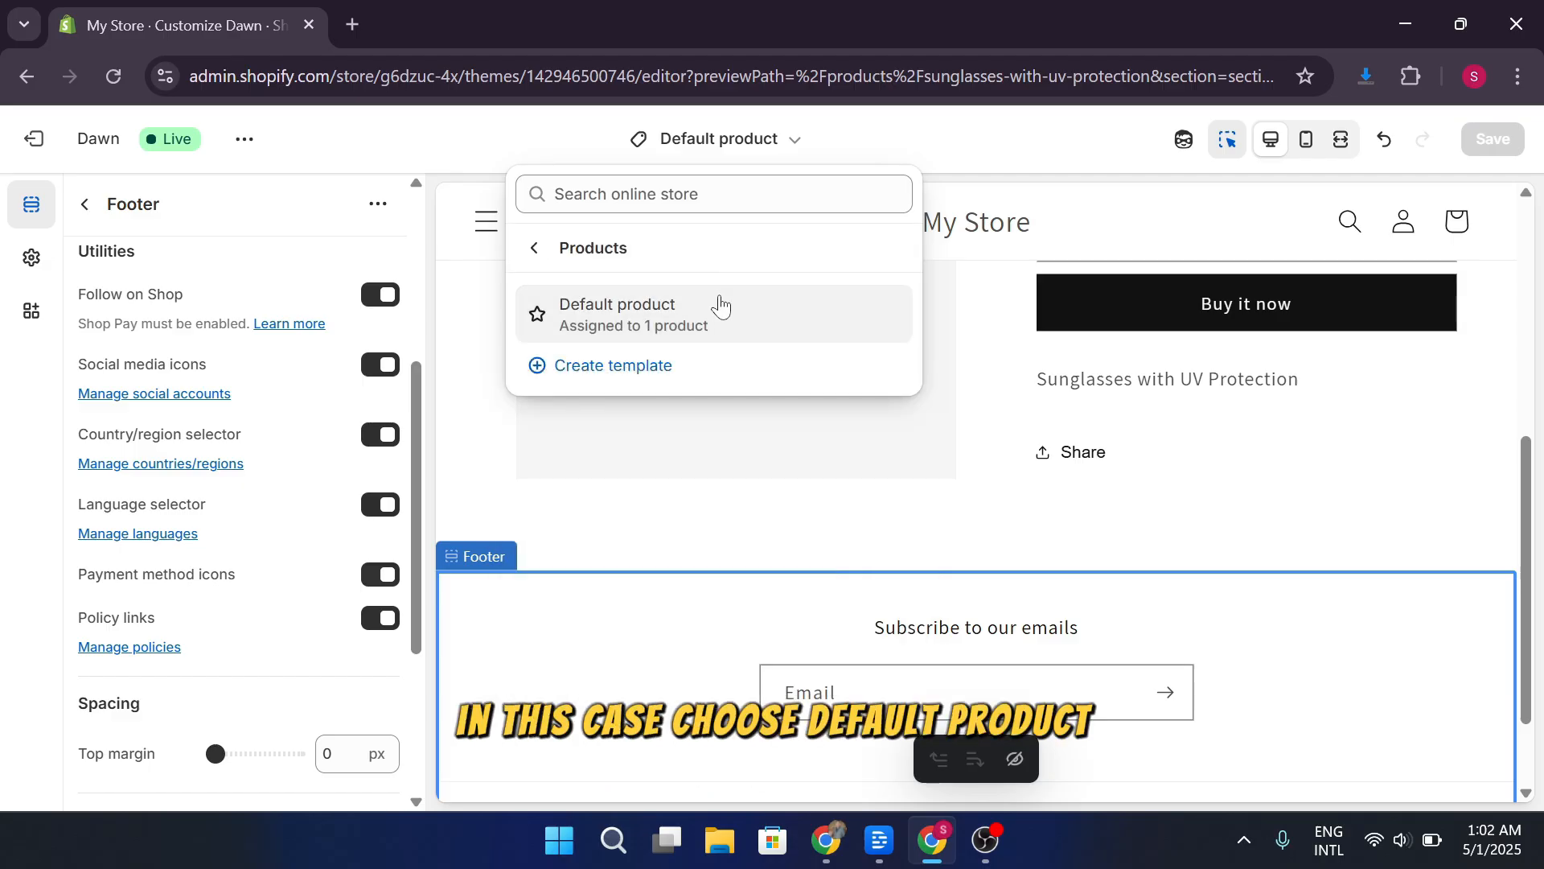
left_click(719, 304)
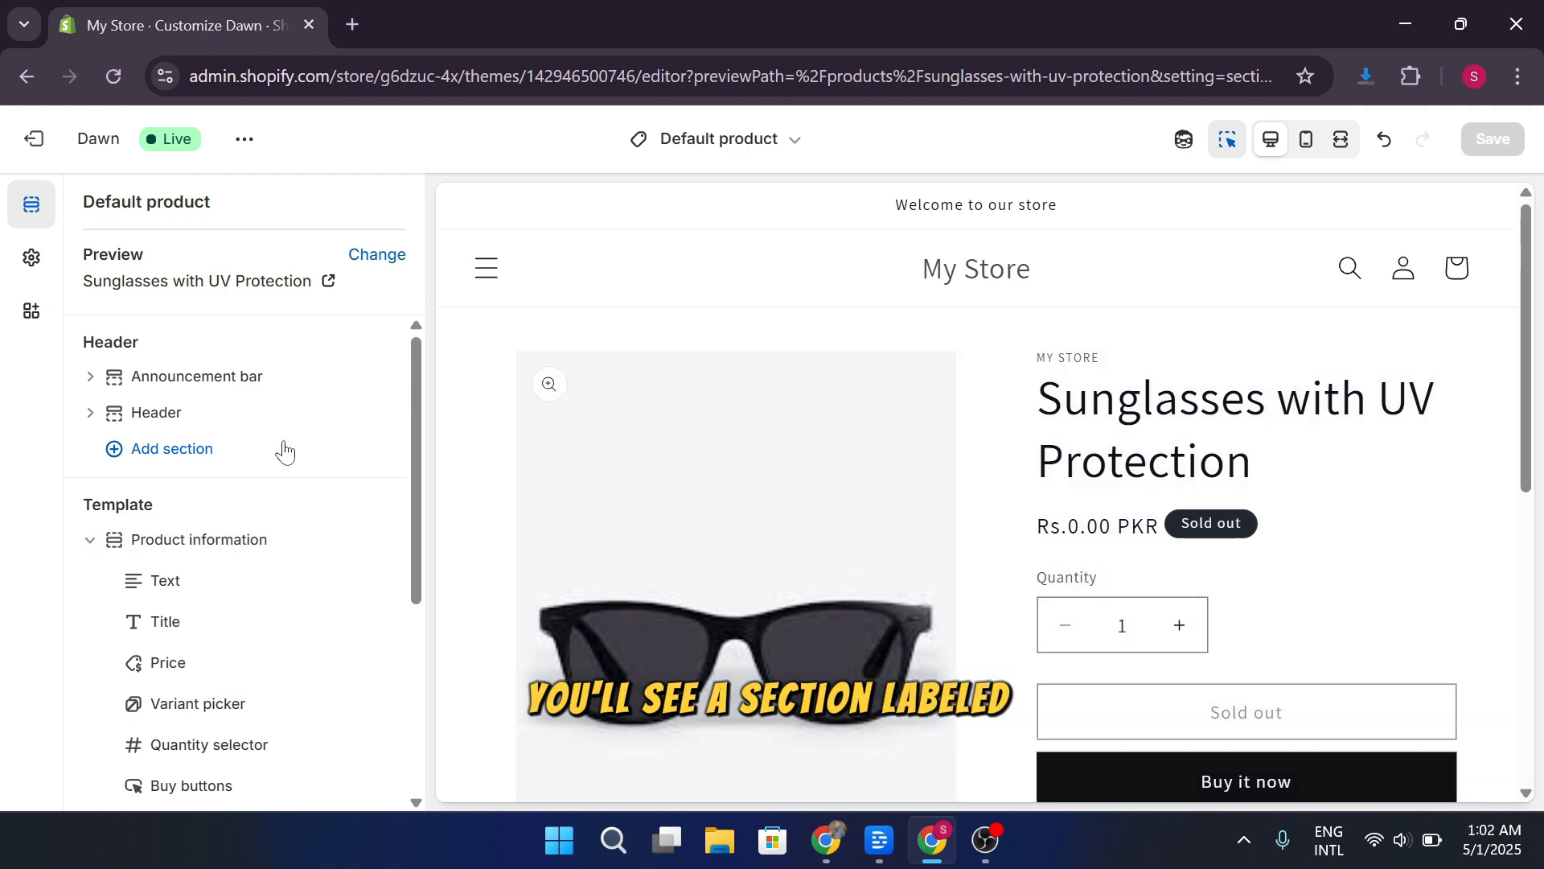
Add a Custom Liquid block directly below the Buy buttons block in the Product information section.
scroll(265, 579, "down", 2)
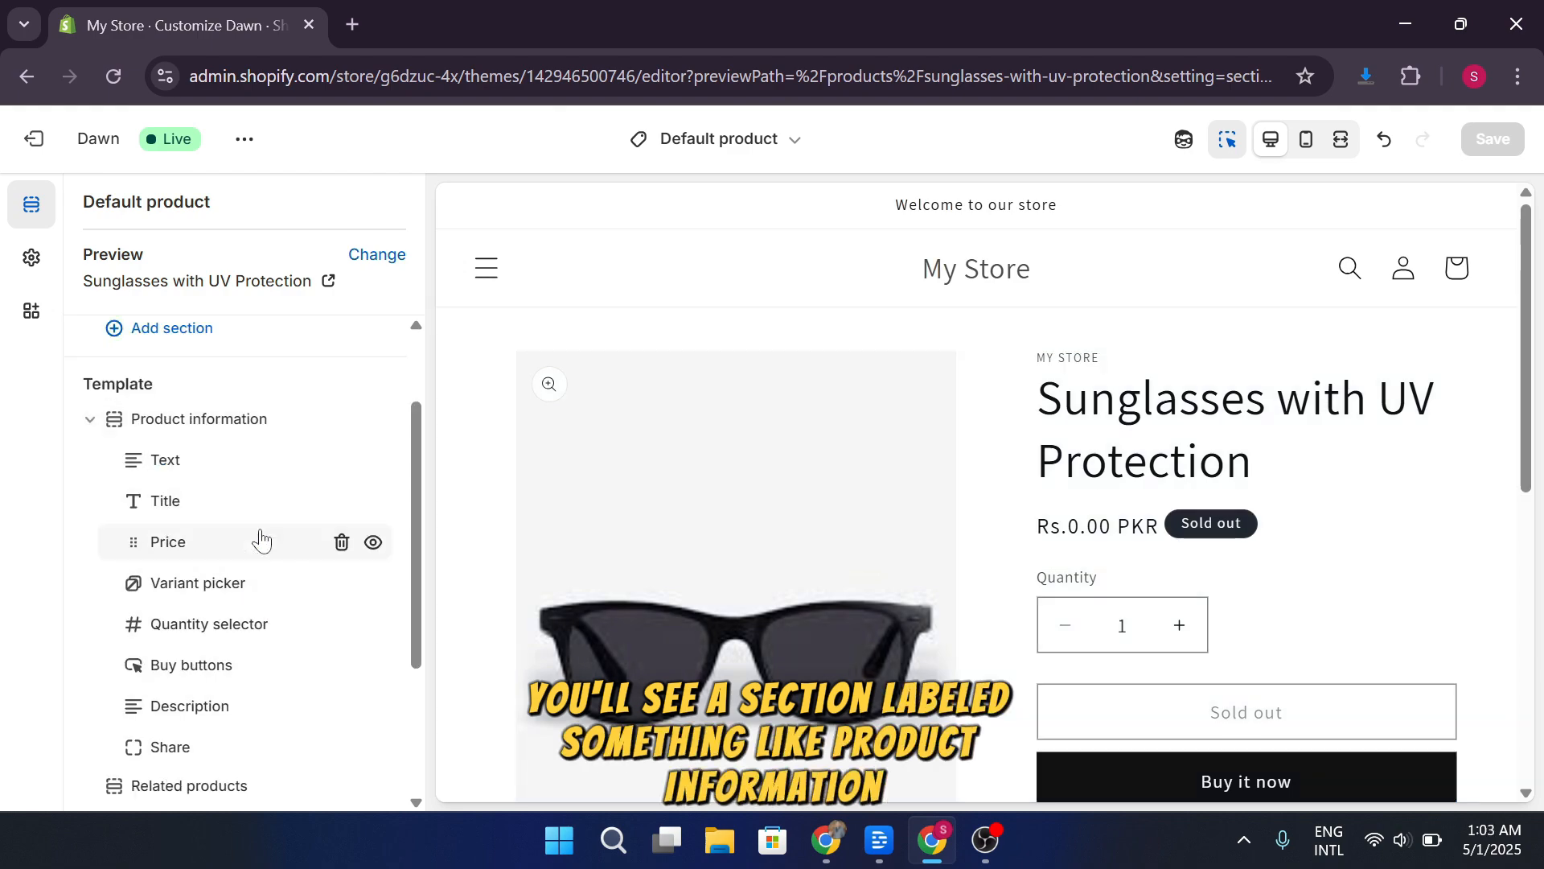
left_click_drag(417, 512, 416, 542)
mouse_move(300, 506)
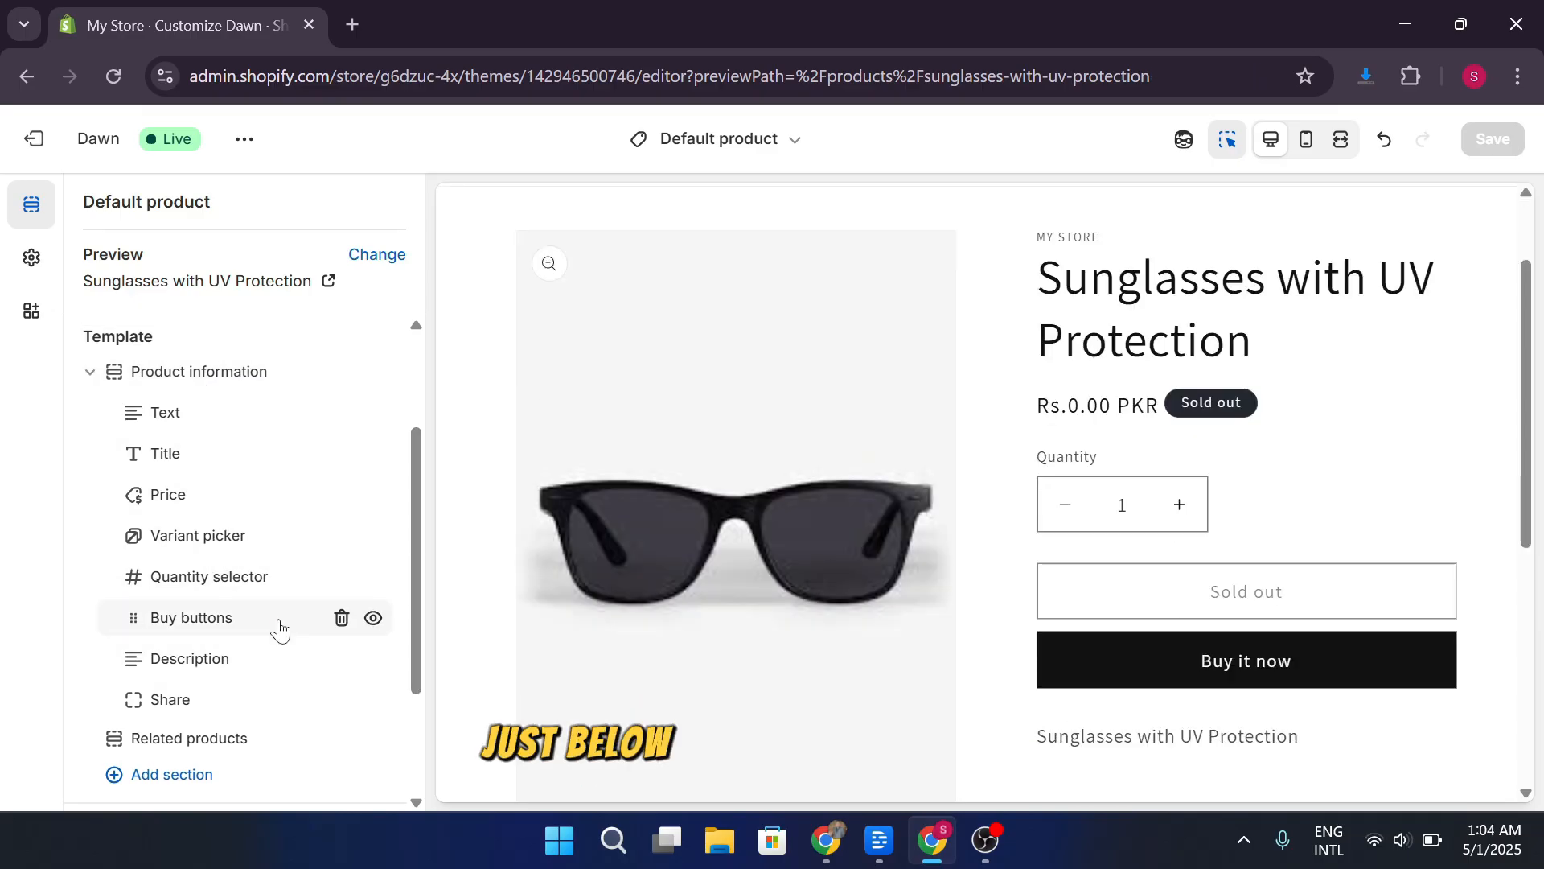
mouse_move(235, 639)
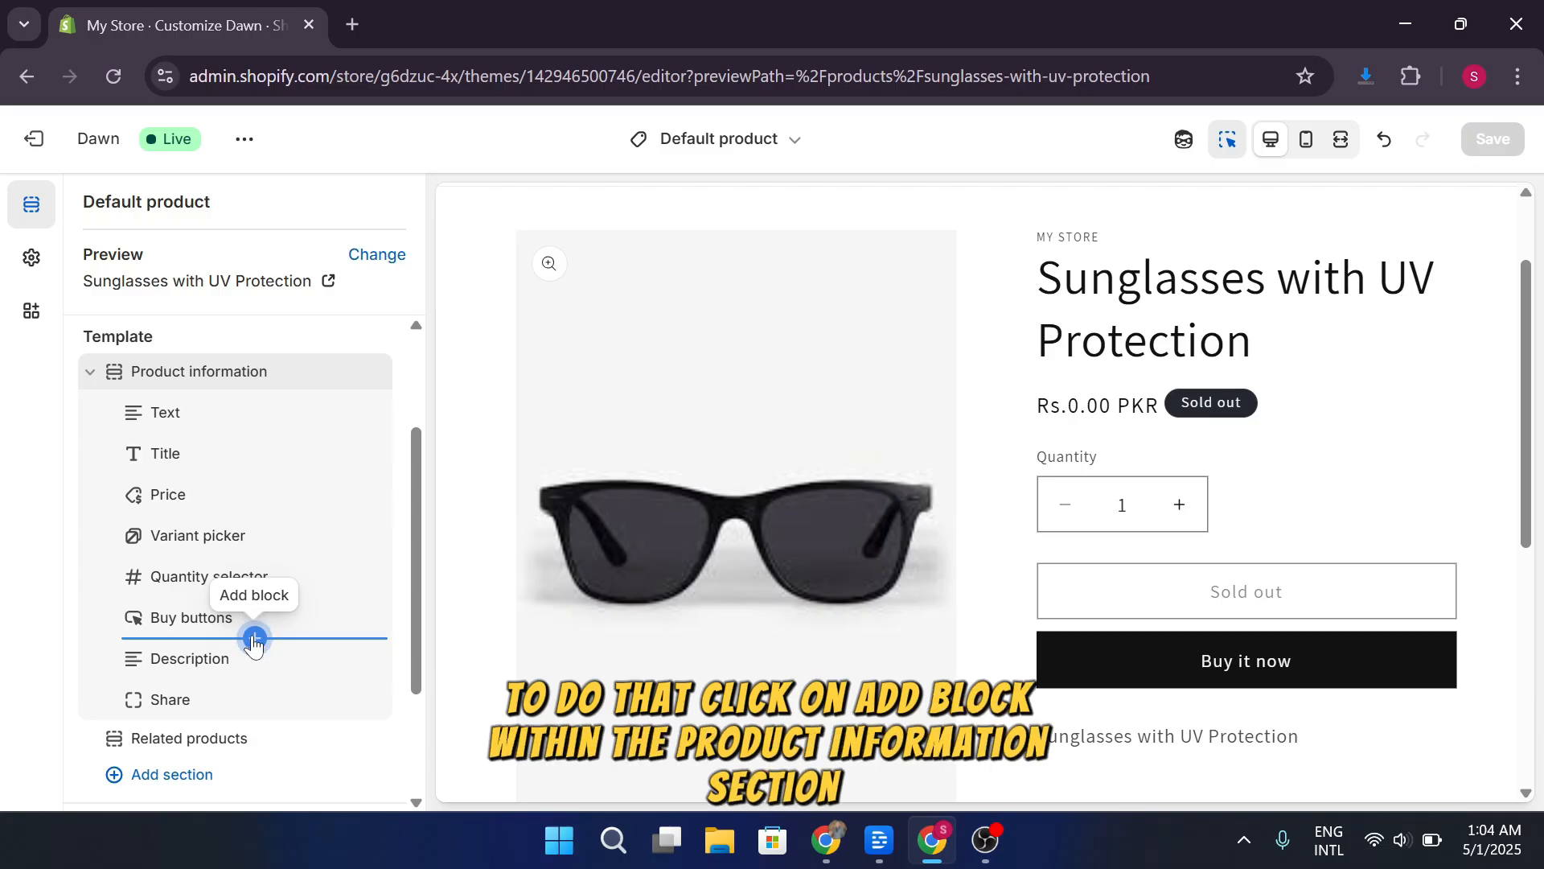
left_click(255, 640)
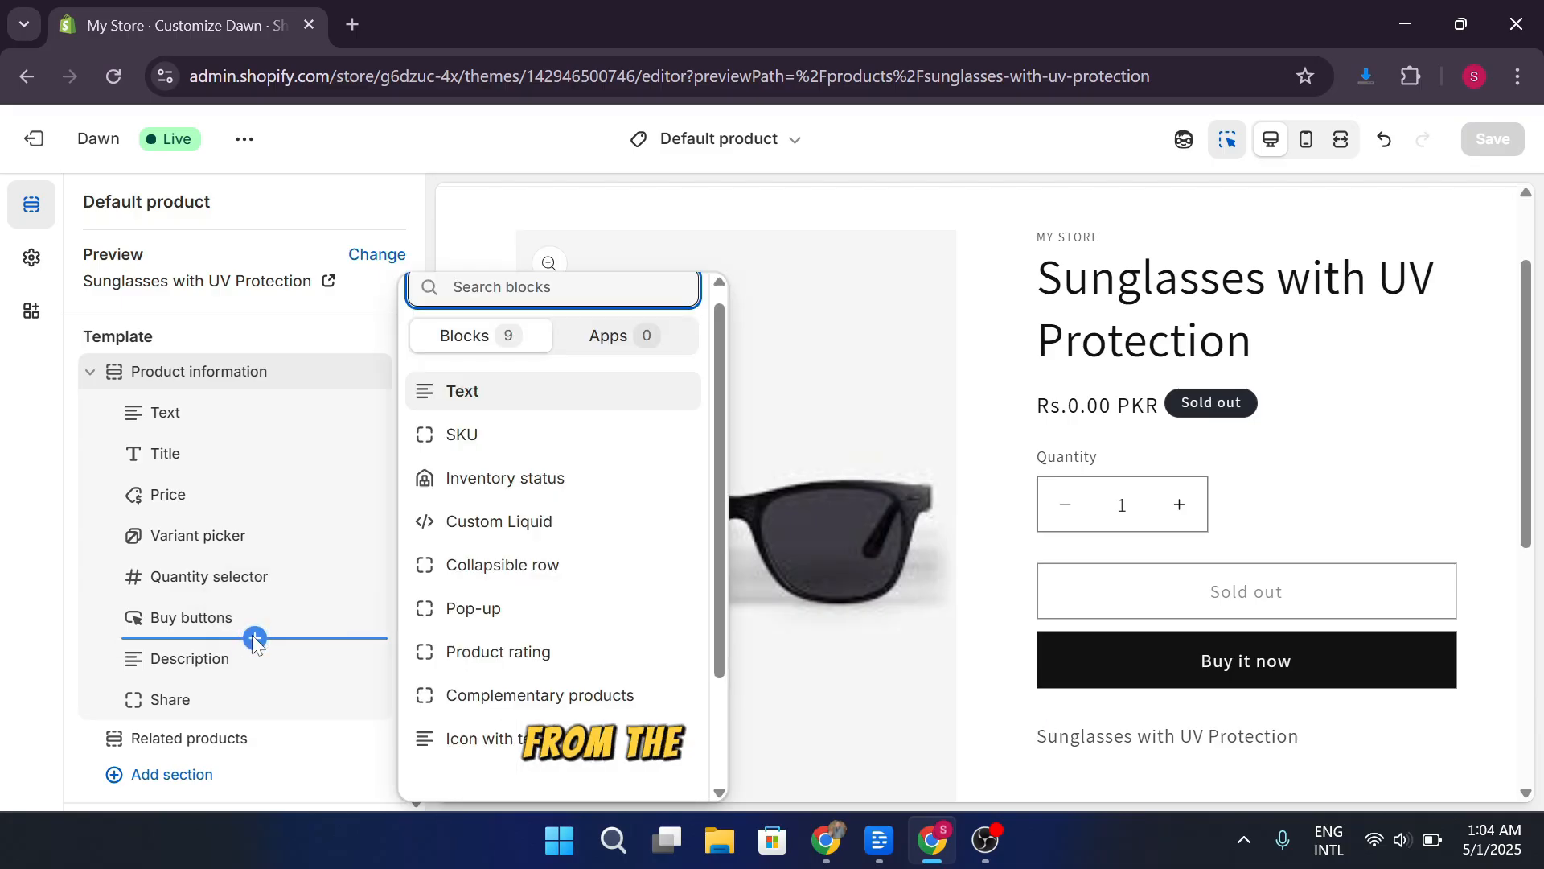
left_click(538, 540)
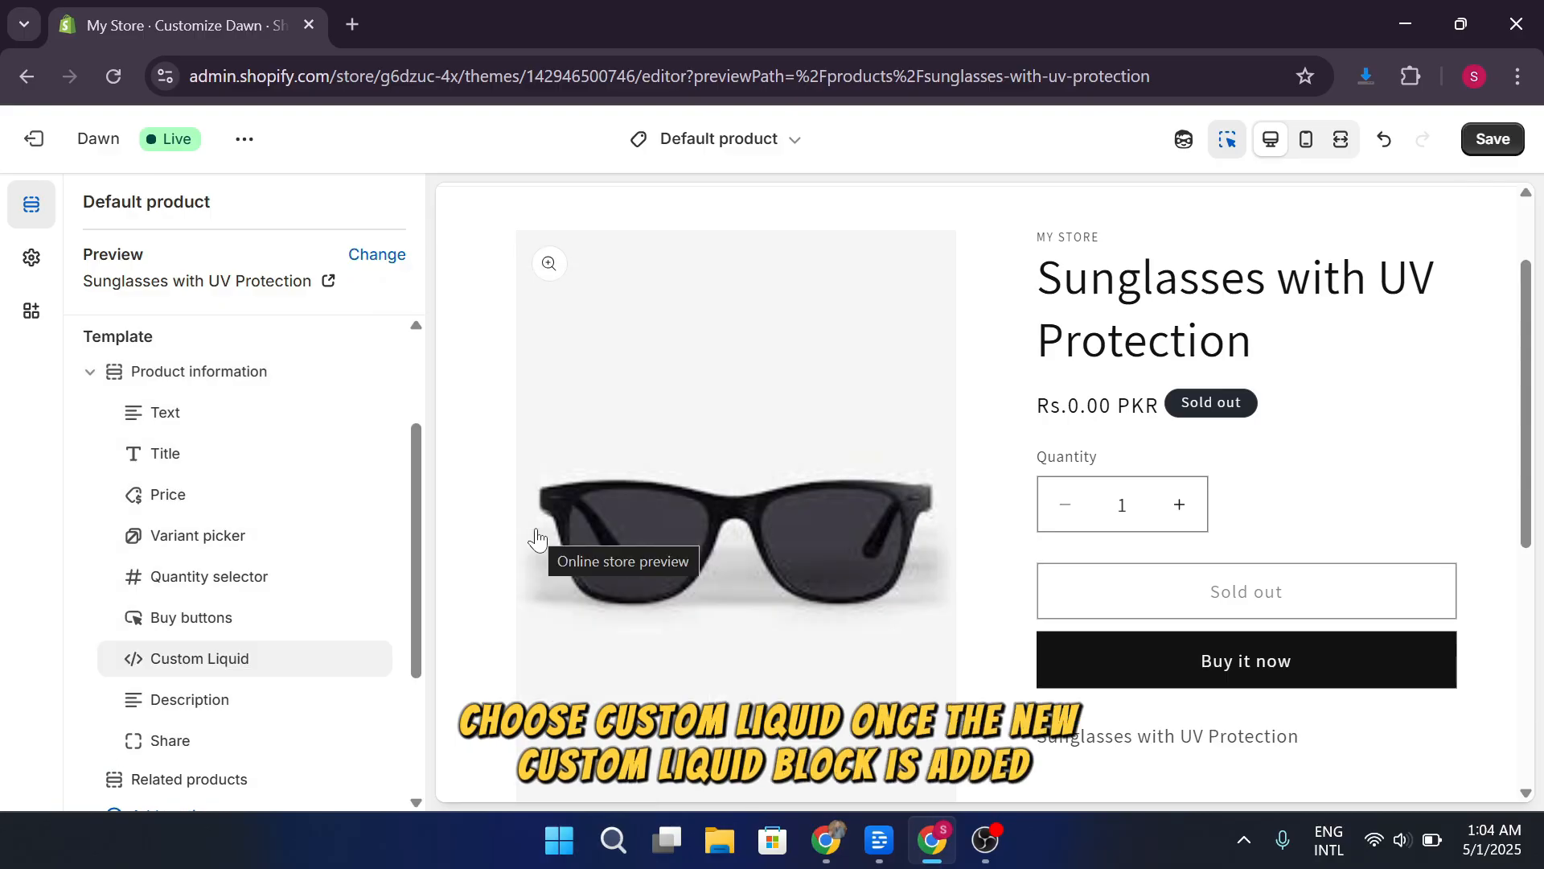
Enter the placeholder text HOLA as the Custom Liquid block's code and check its position in the product preview.
left_click(256, 662)
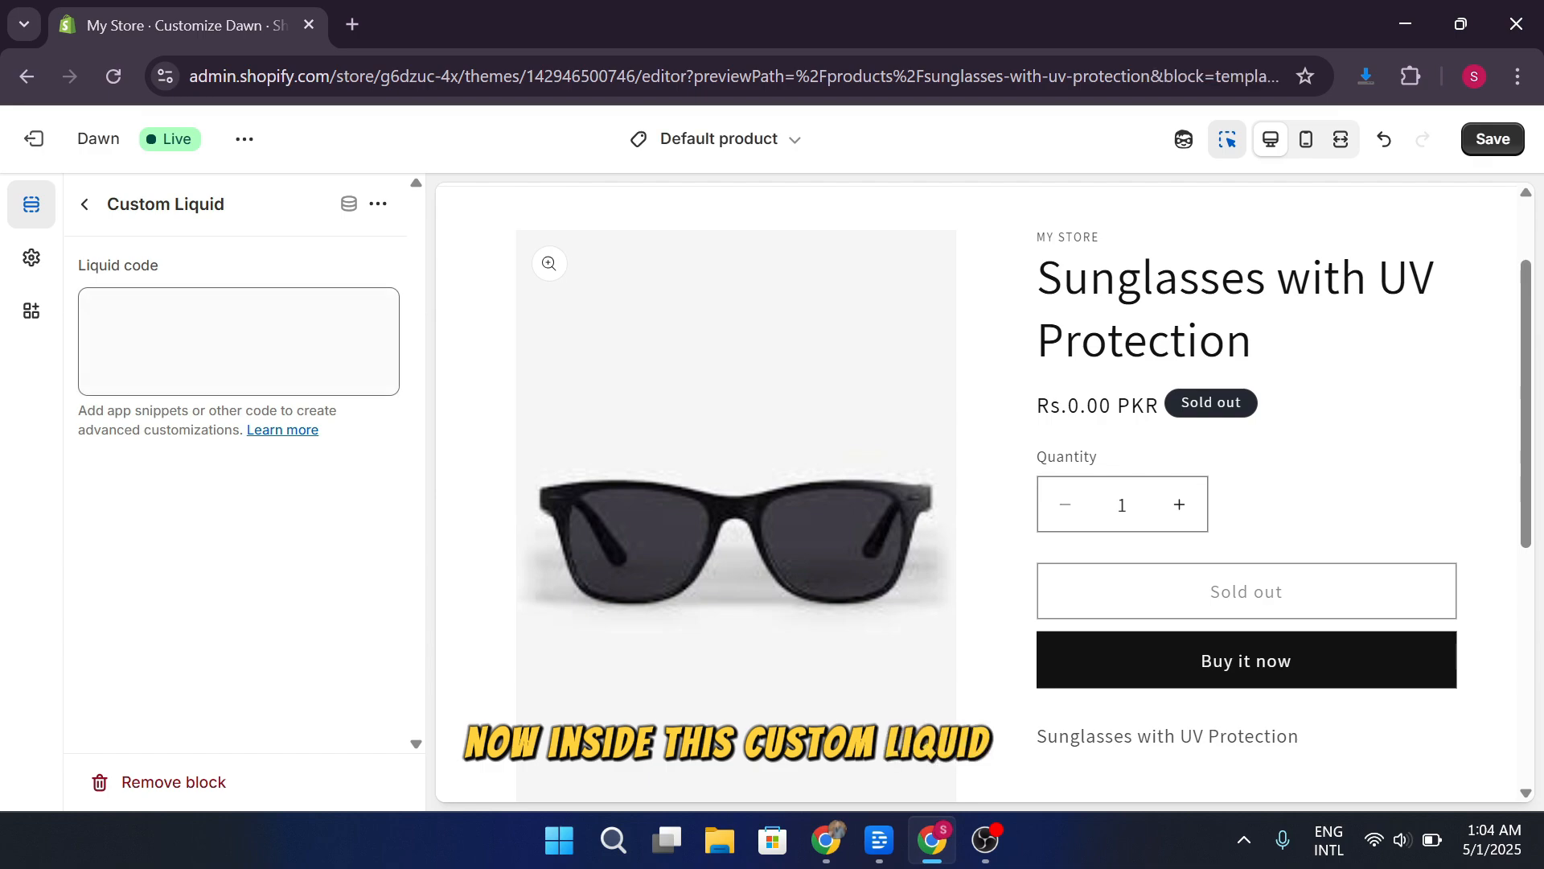
left_click(238, 341)
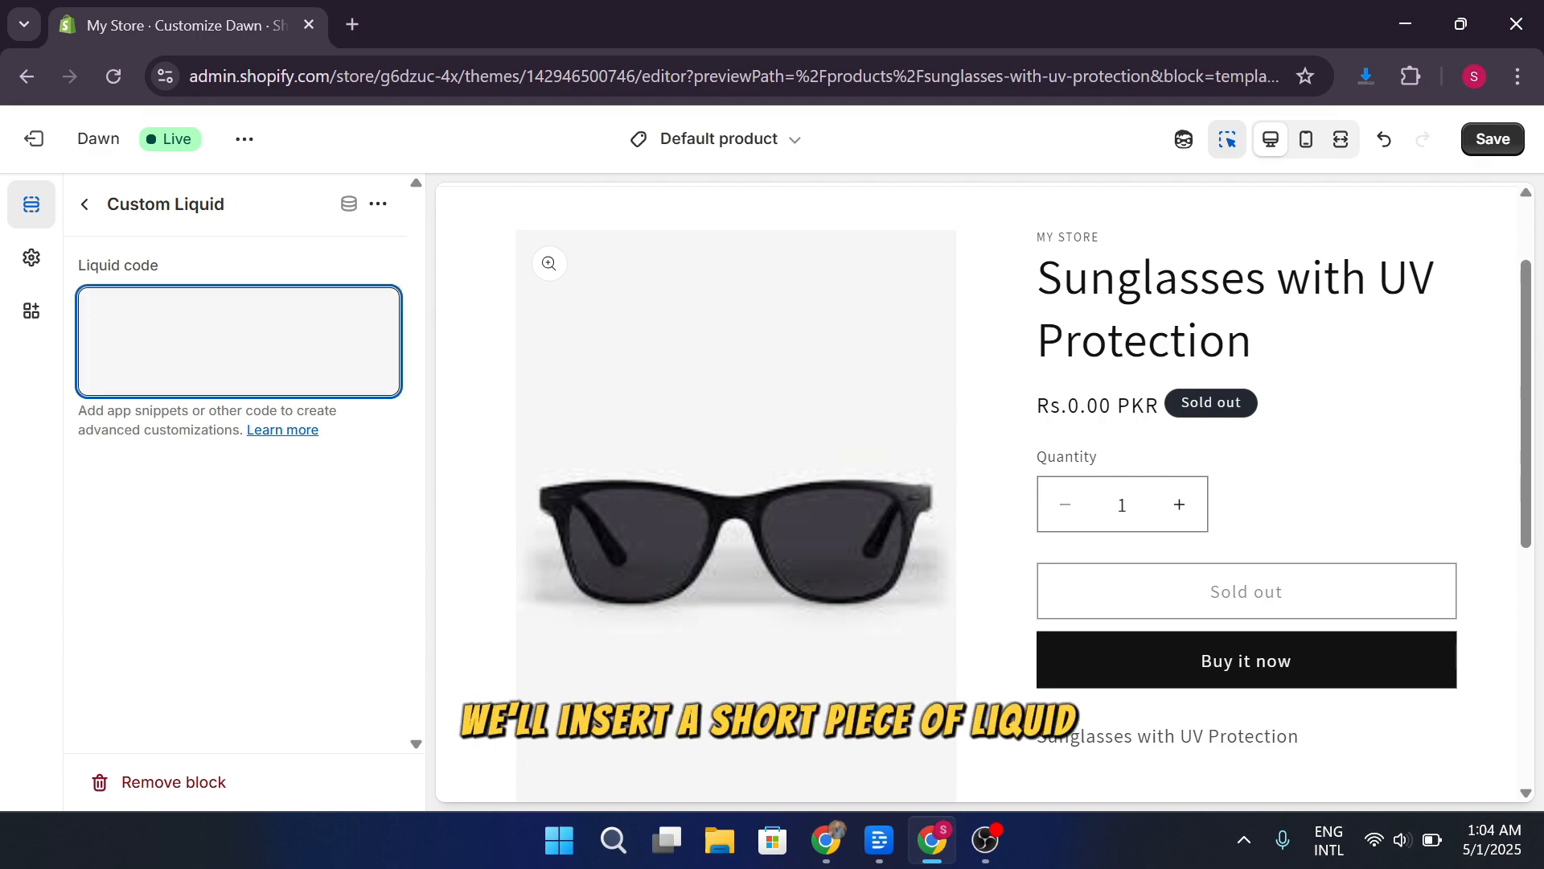
type("HOLA")
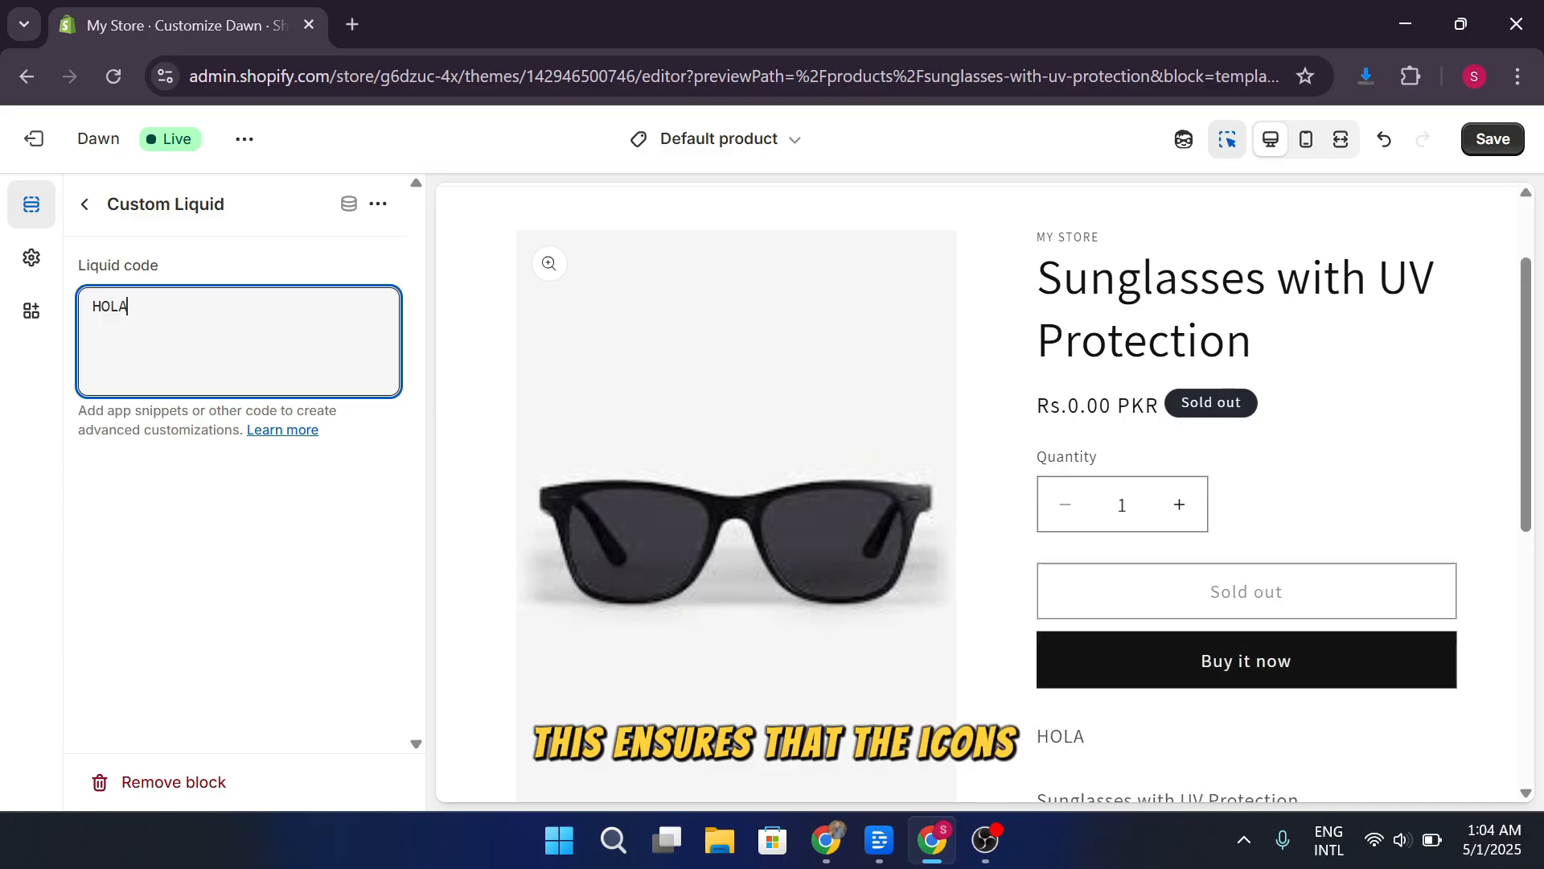
scroll(1005, 506, "down", 1)
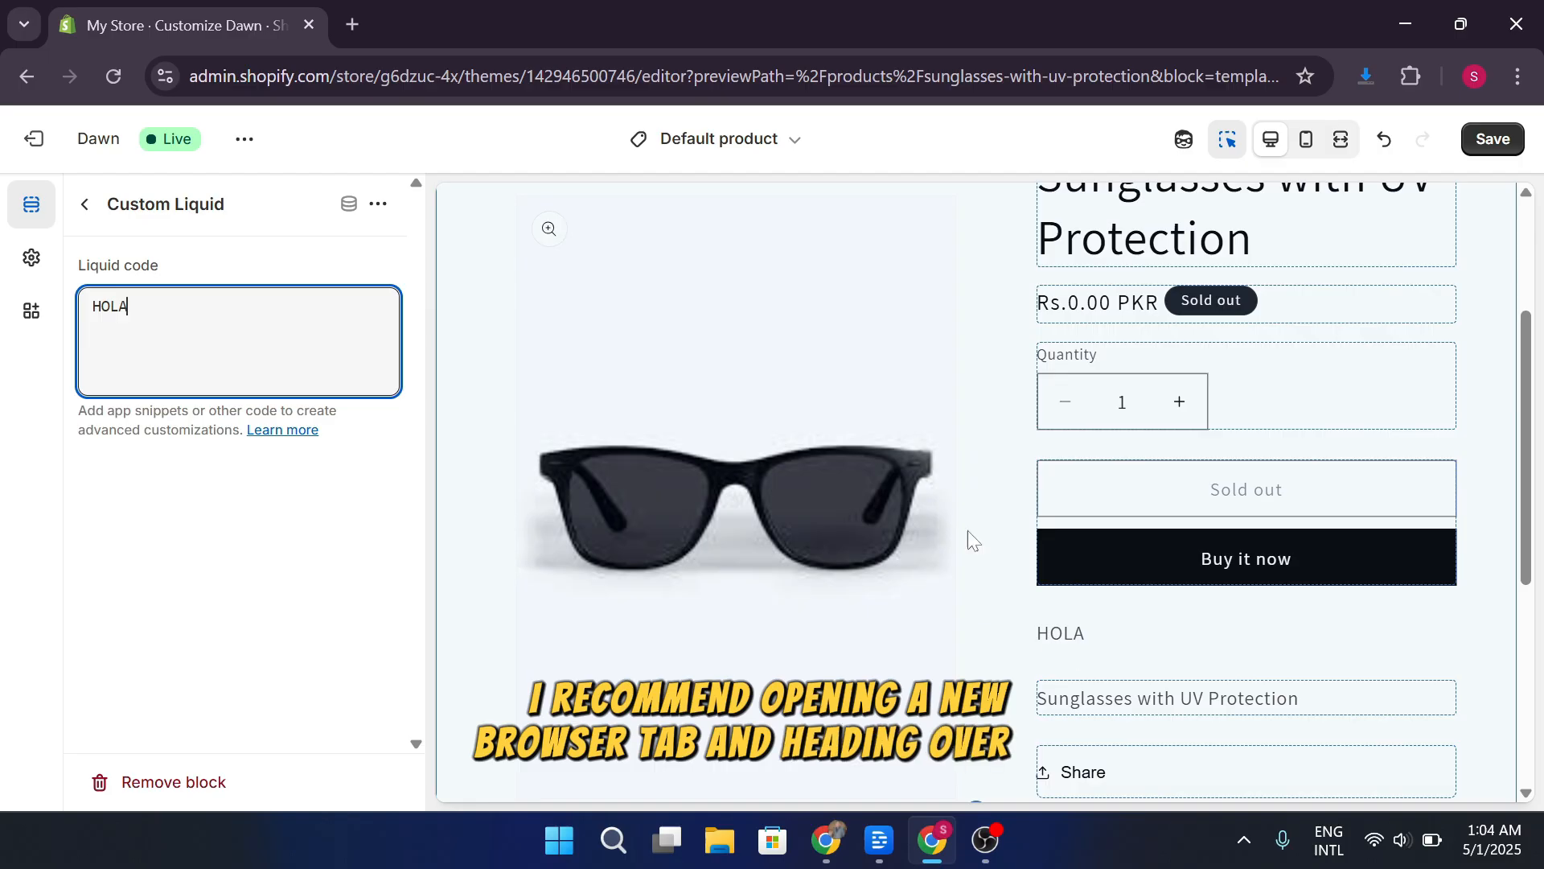
Open chatgpt.com in a new browser tab and ask for CSS code to add payment icons below the buy buttons of Shopify.
left_click(352, 24)
type("chatgpt.com")
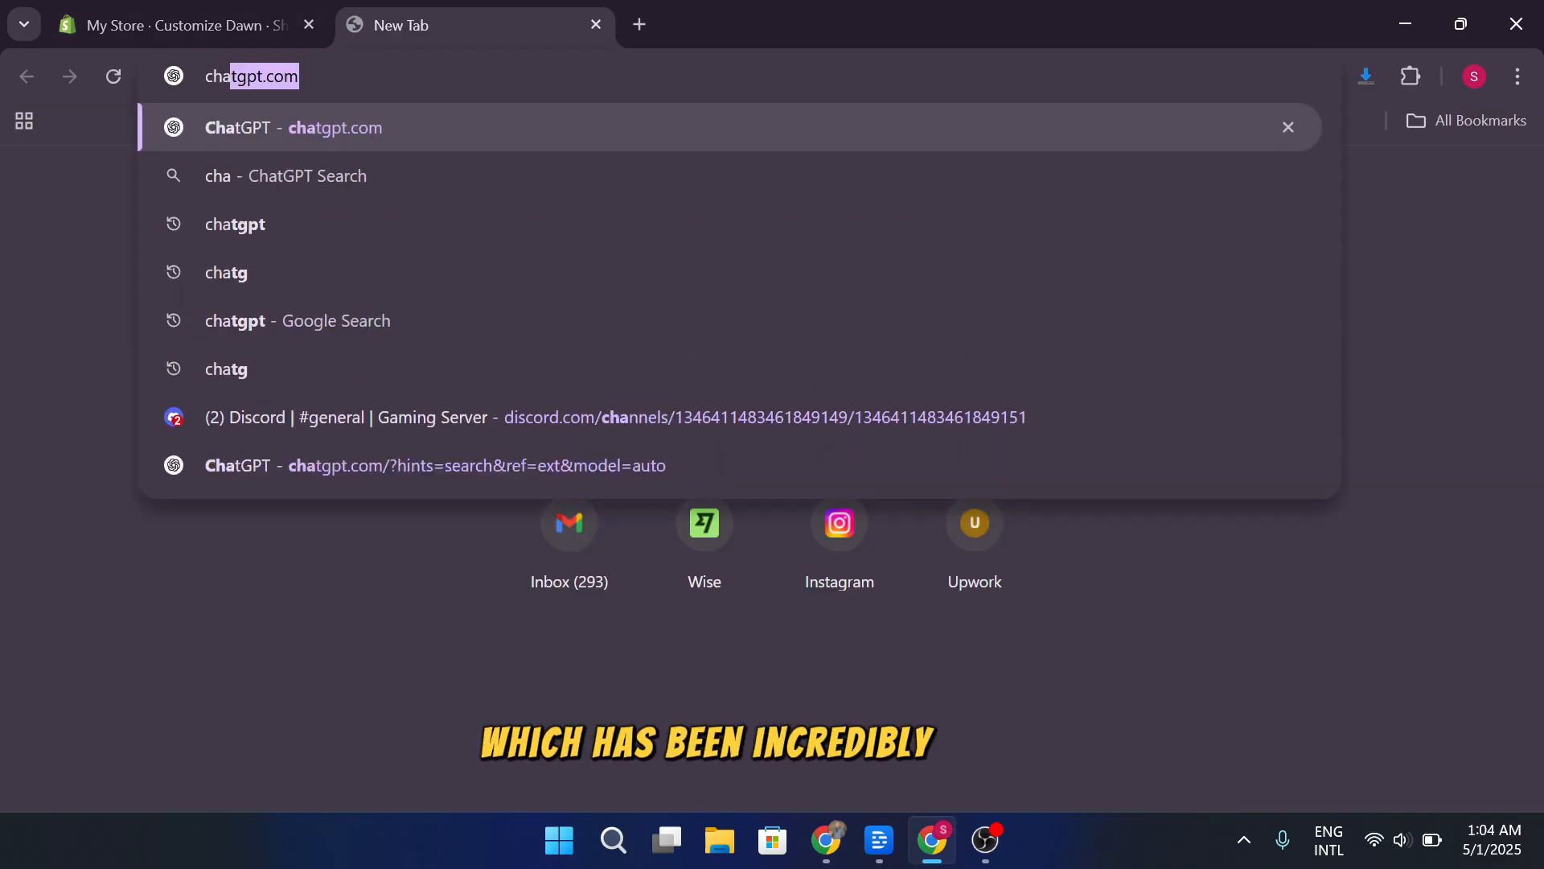
key("Return")
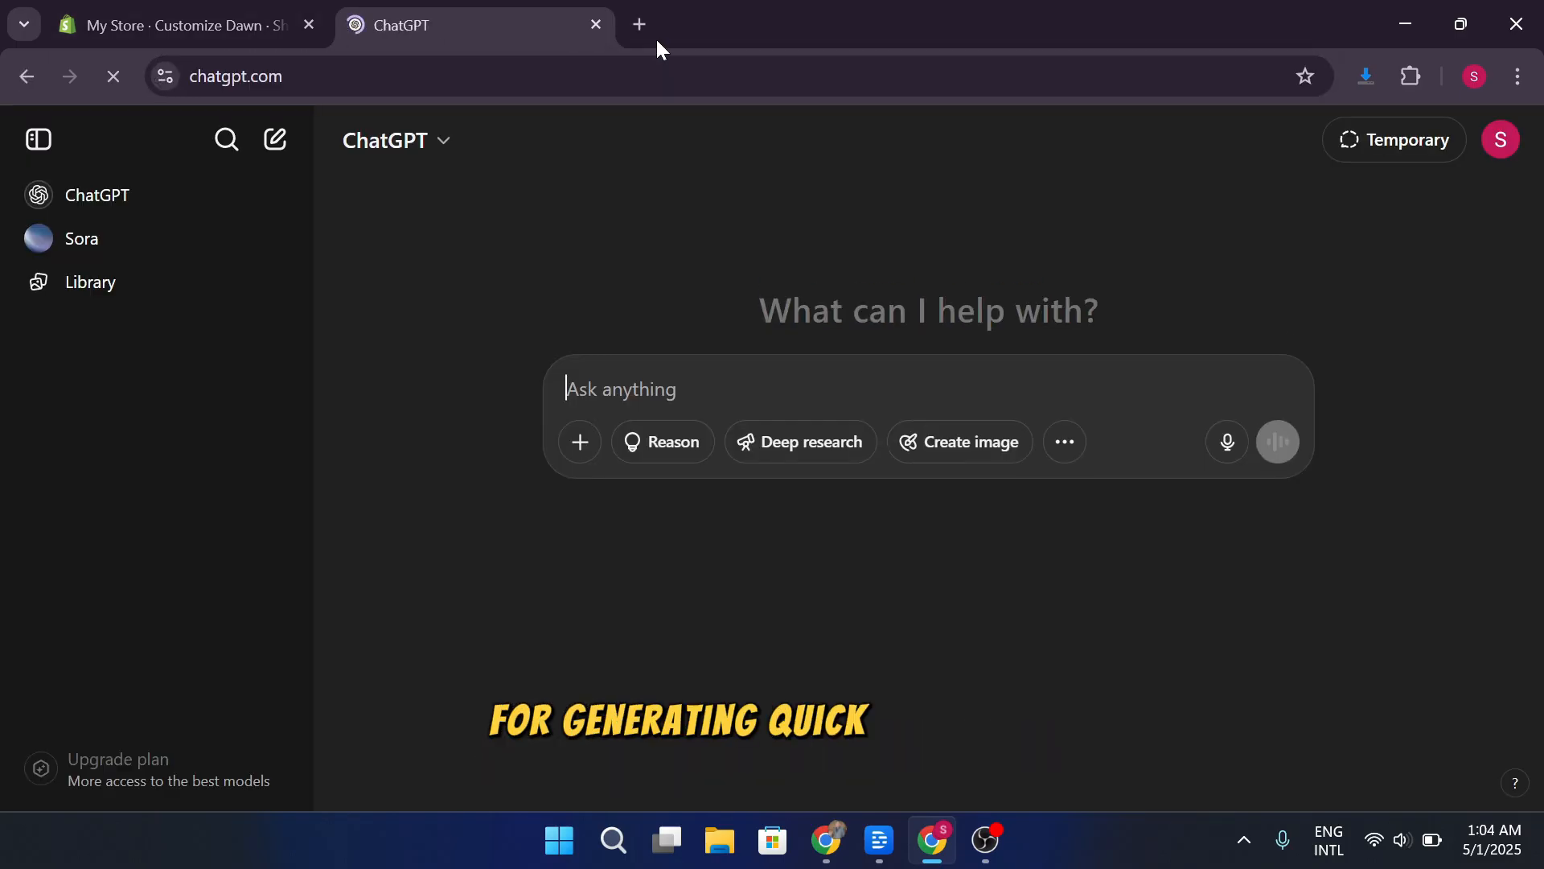
type("give me a css code to add a payment icons below to buy buttons")
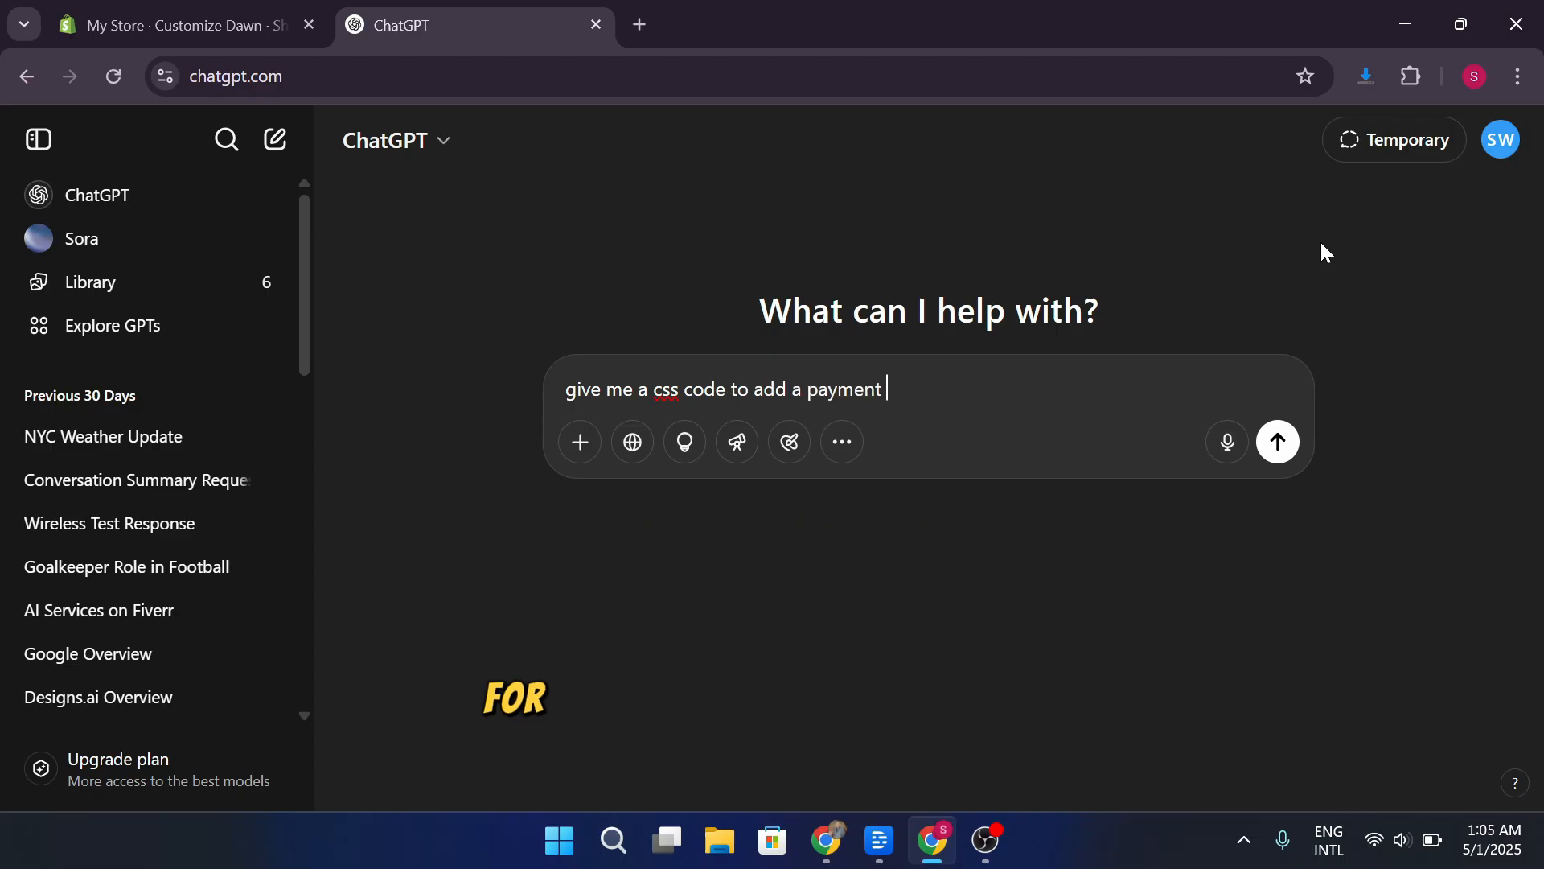
key("BackSpace")
type("s of shopify")
key("Return")
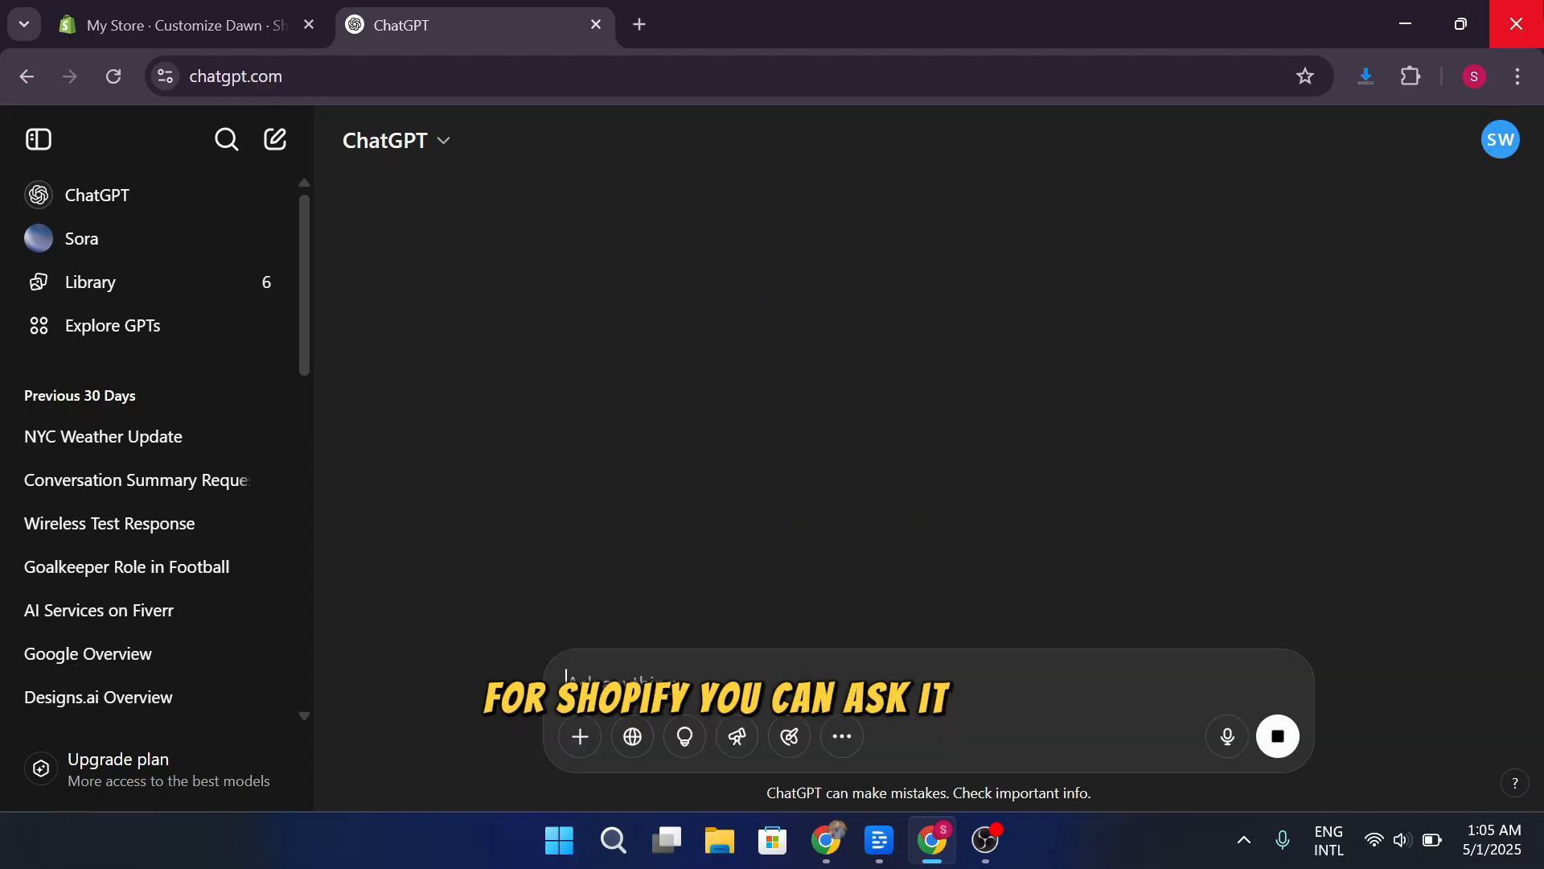
Look through ChatGPT's answer and send the follow-up request "simplay give me a code please".
scroll(999, 358, "up", 4)
type("simply give me a code please")
scroll(831, 432, "down", 8)
key("Return")
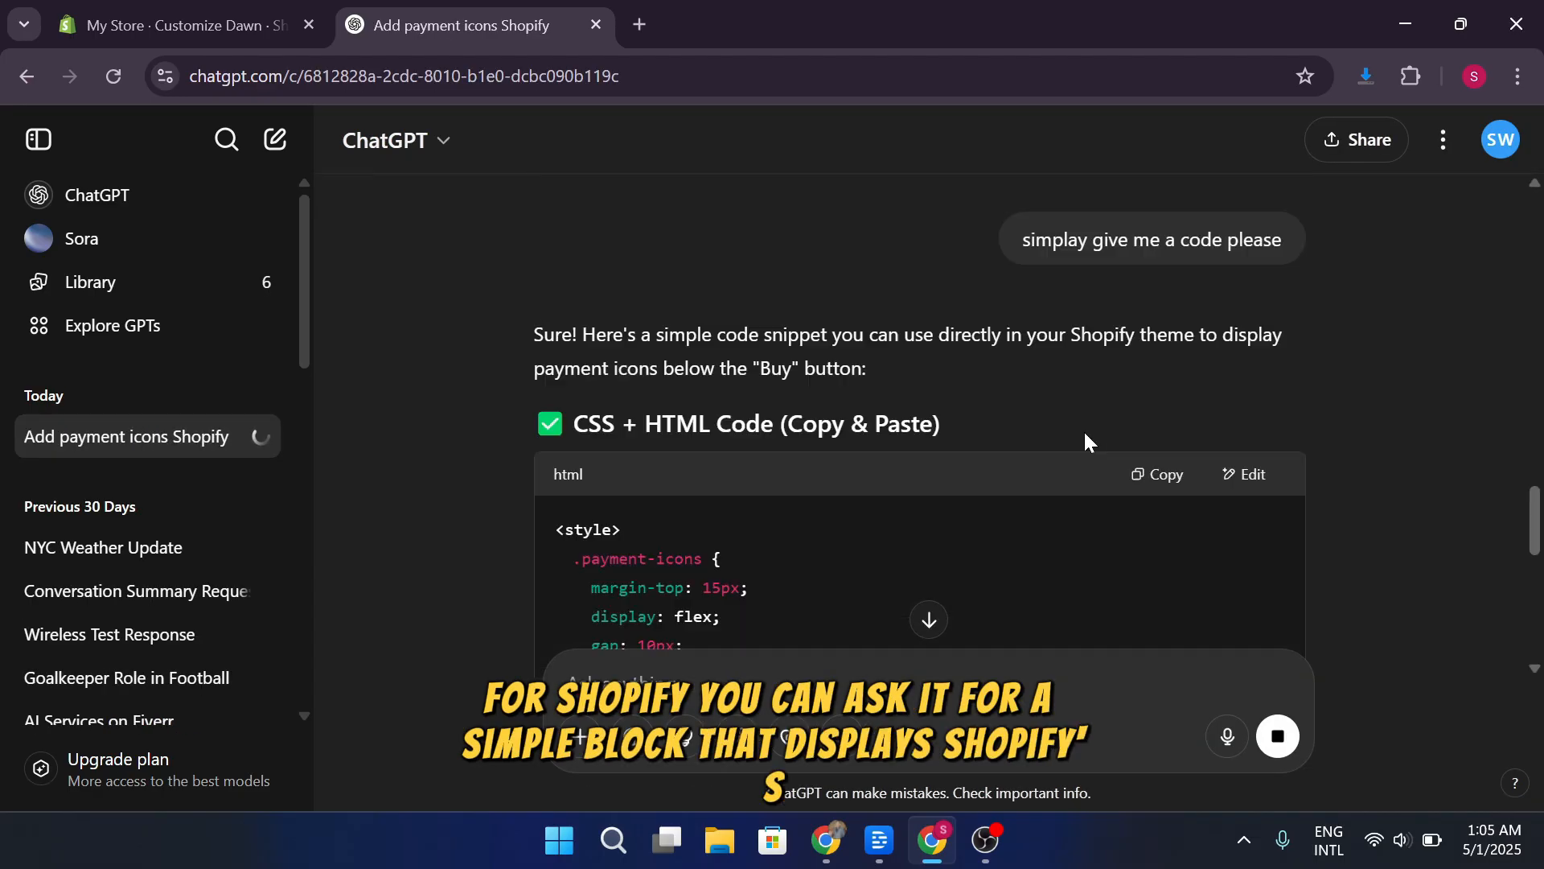
Review the generated CSS + HTML snippet and replace HOLA in the Custom Liquid block with that code.
scroll(854, 409, "down", 3)
scroll(787, 388, "down", 4)
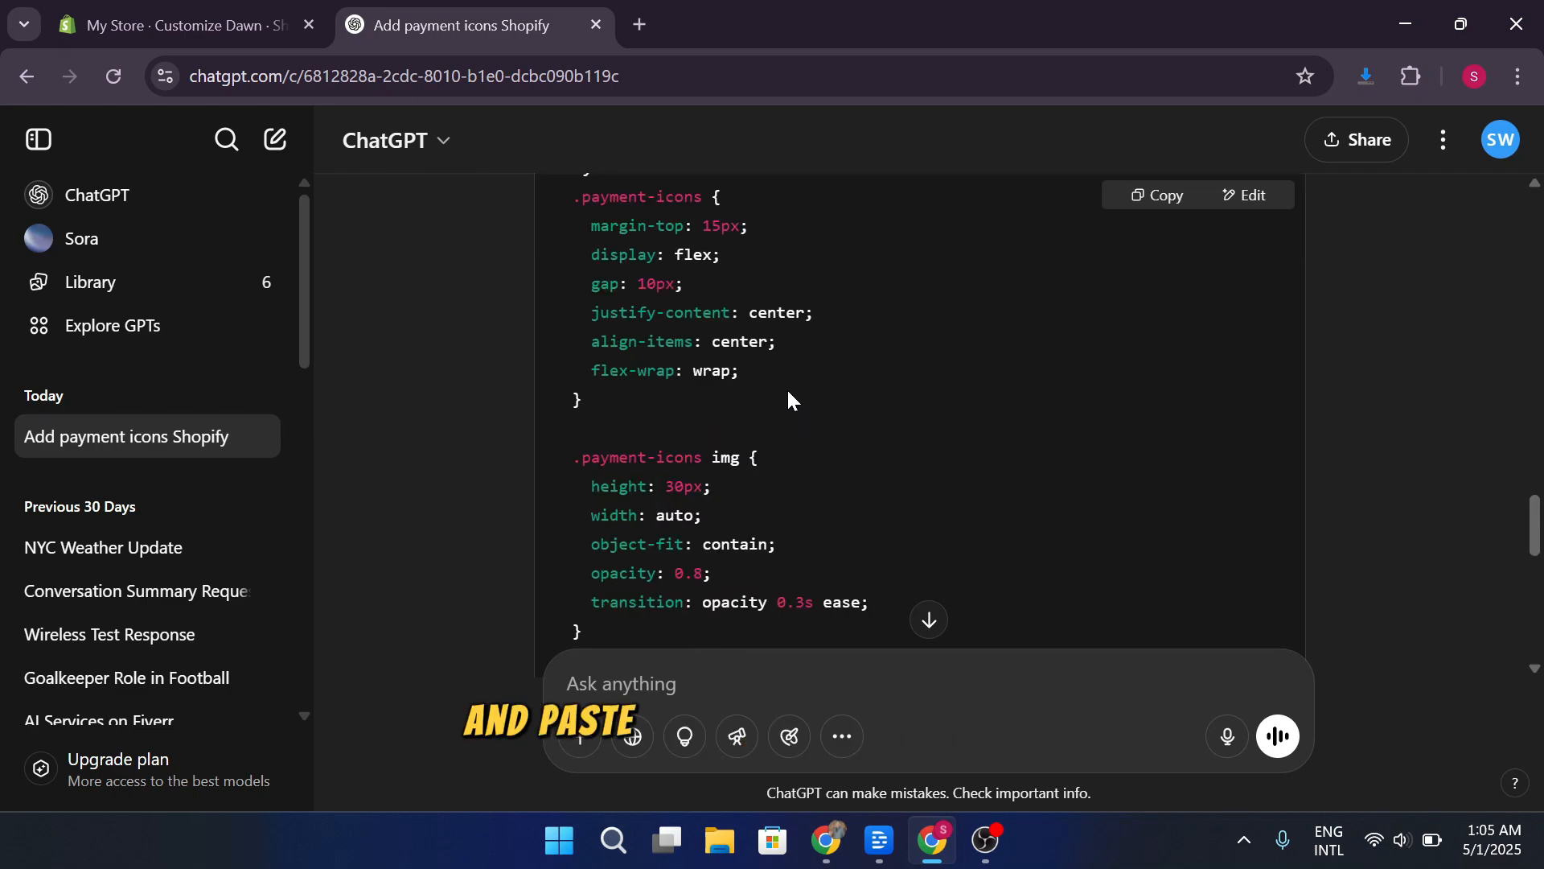
scroll(787, 388, "up", 4)
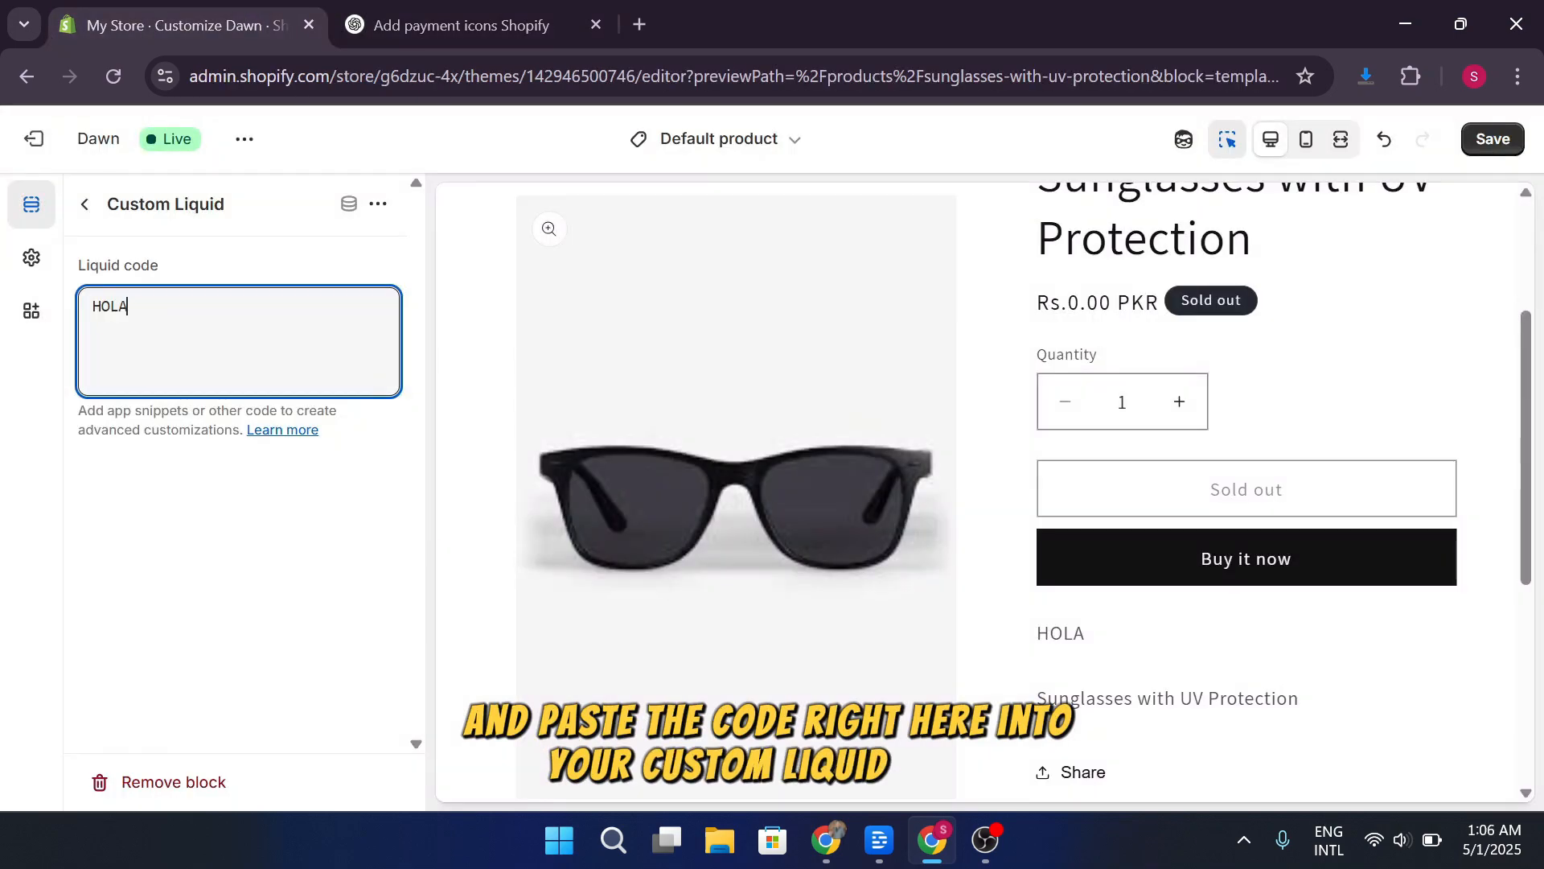
key("ctrl+a")
key("ctrl+v")
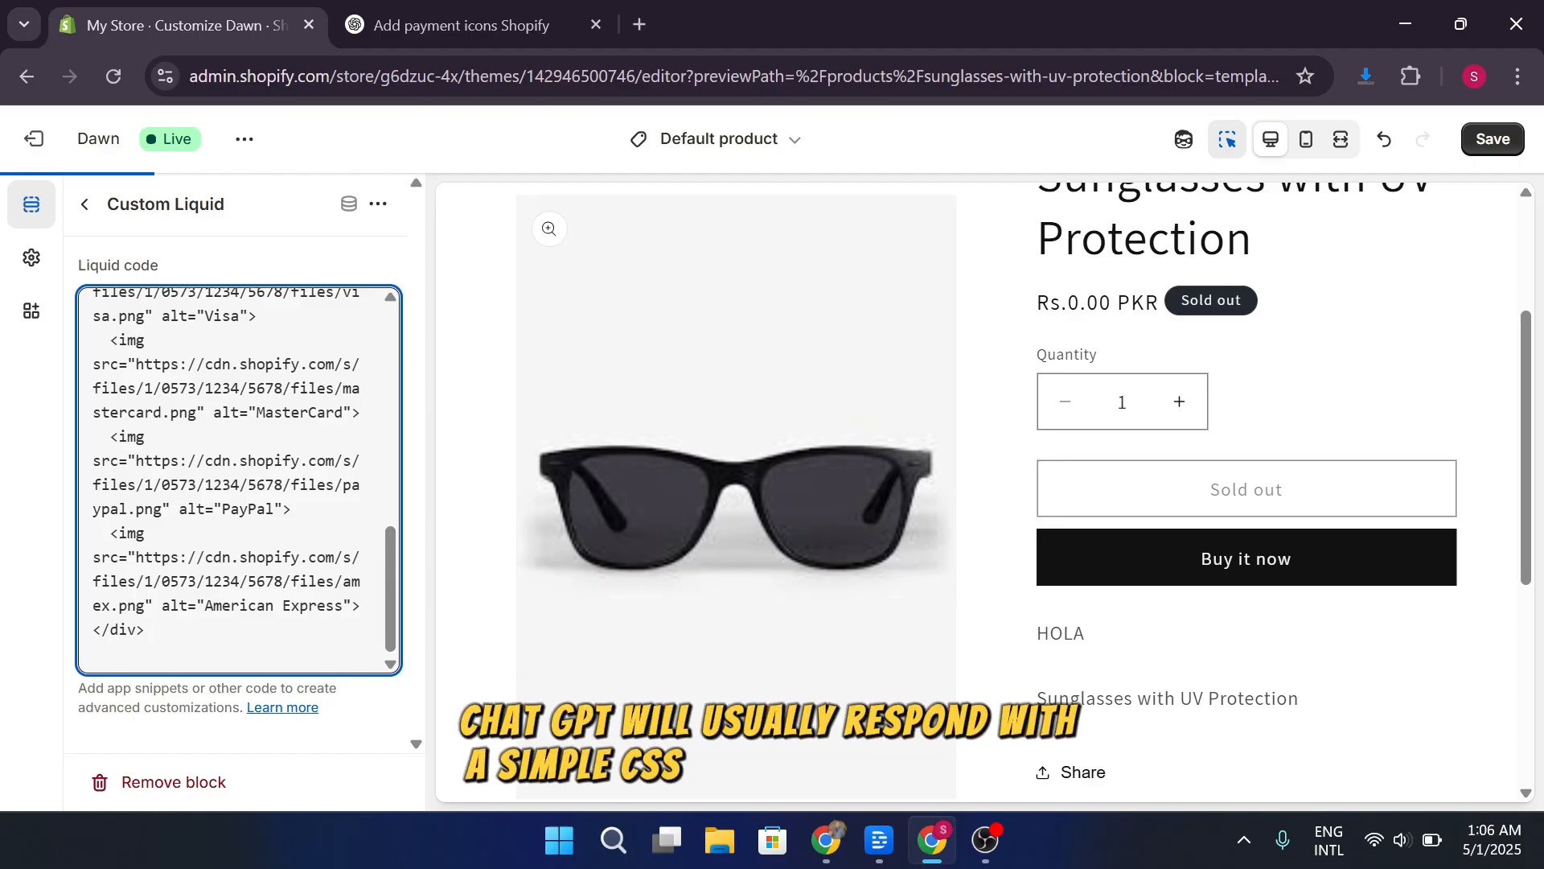
Read ChatGPT's note on replacing the src URLs and search Google Images in a new tab for "payment icon png".
left_click(450, 23)
scroll(952, 495, "down", 10)
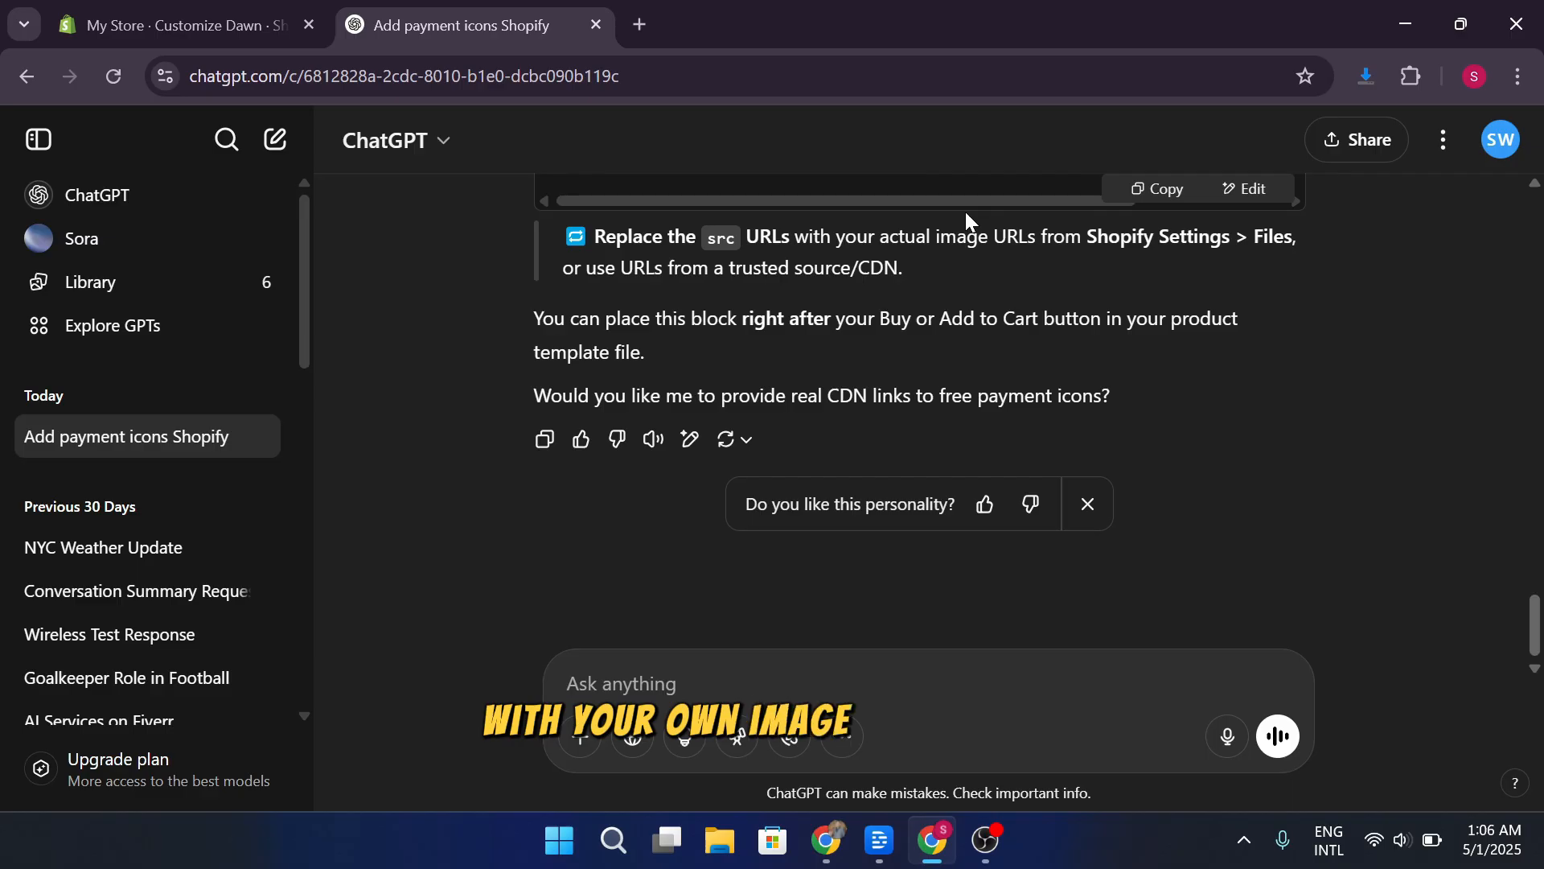
left_click(640, 25)
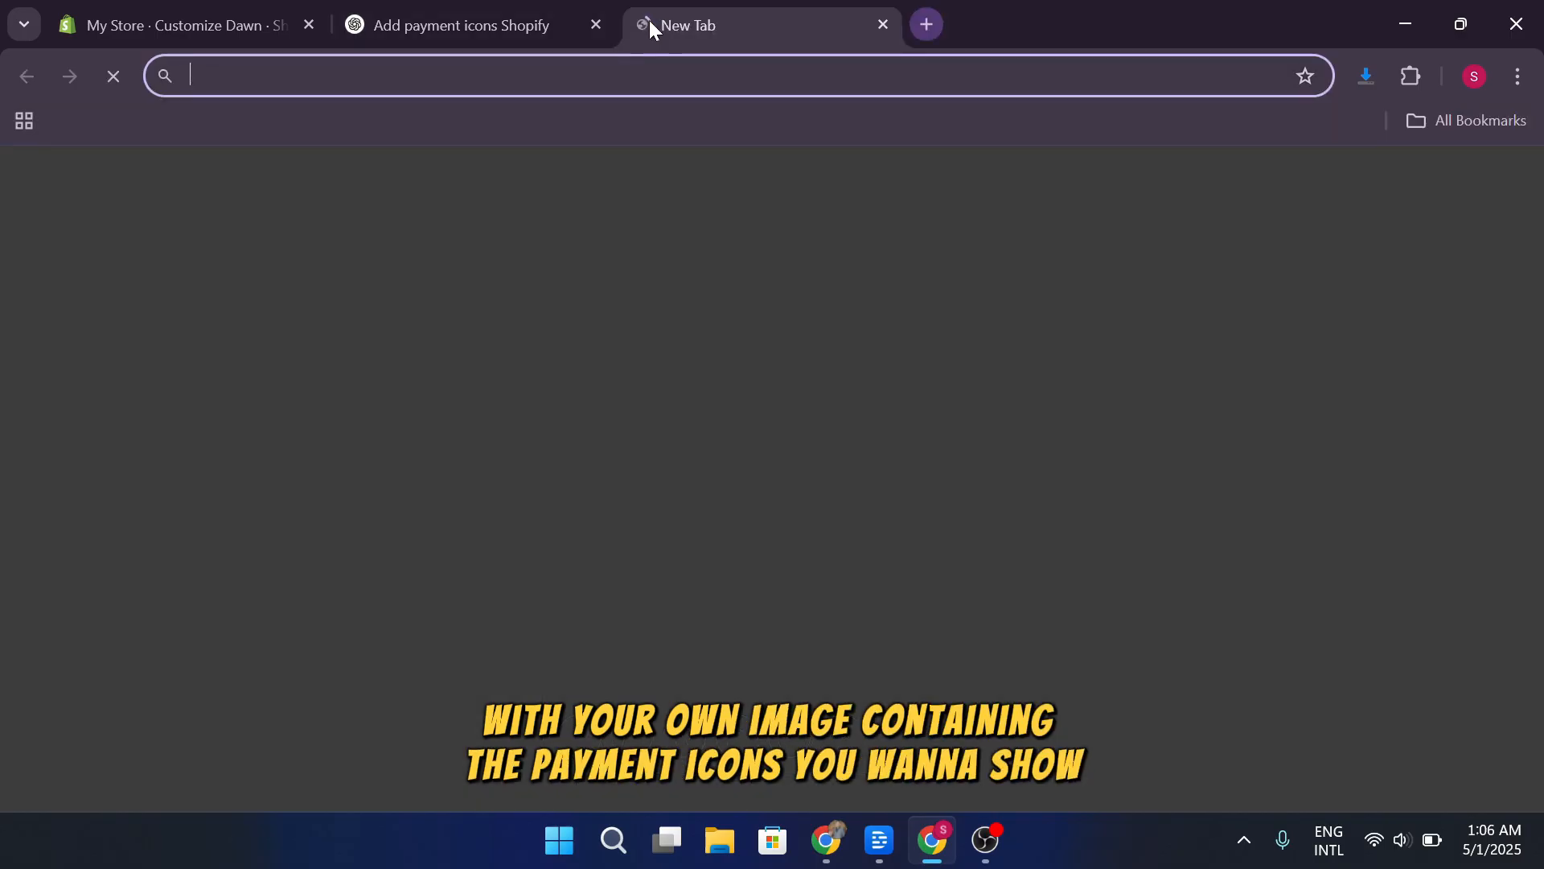
type("goo")
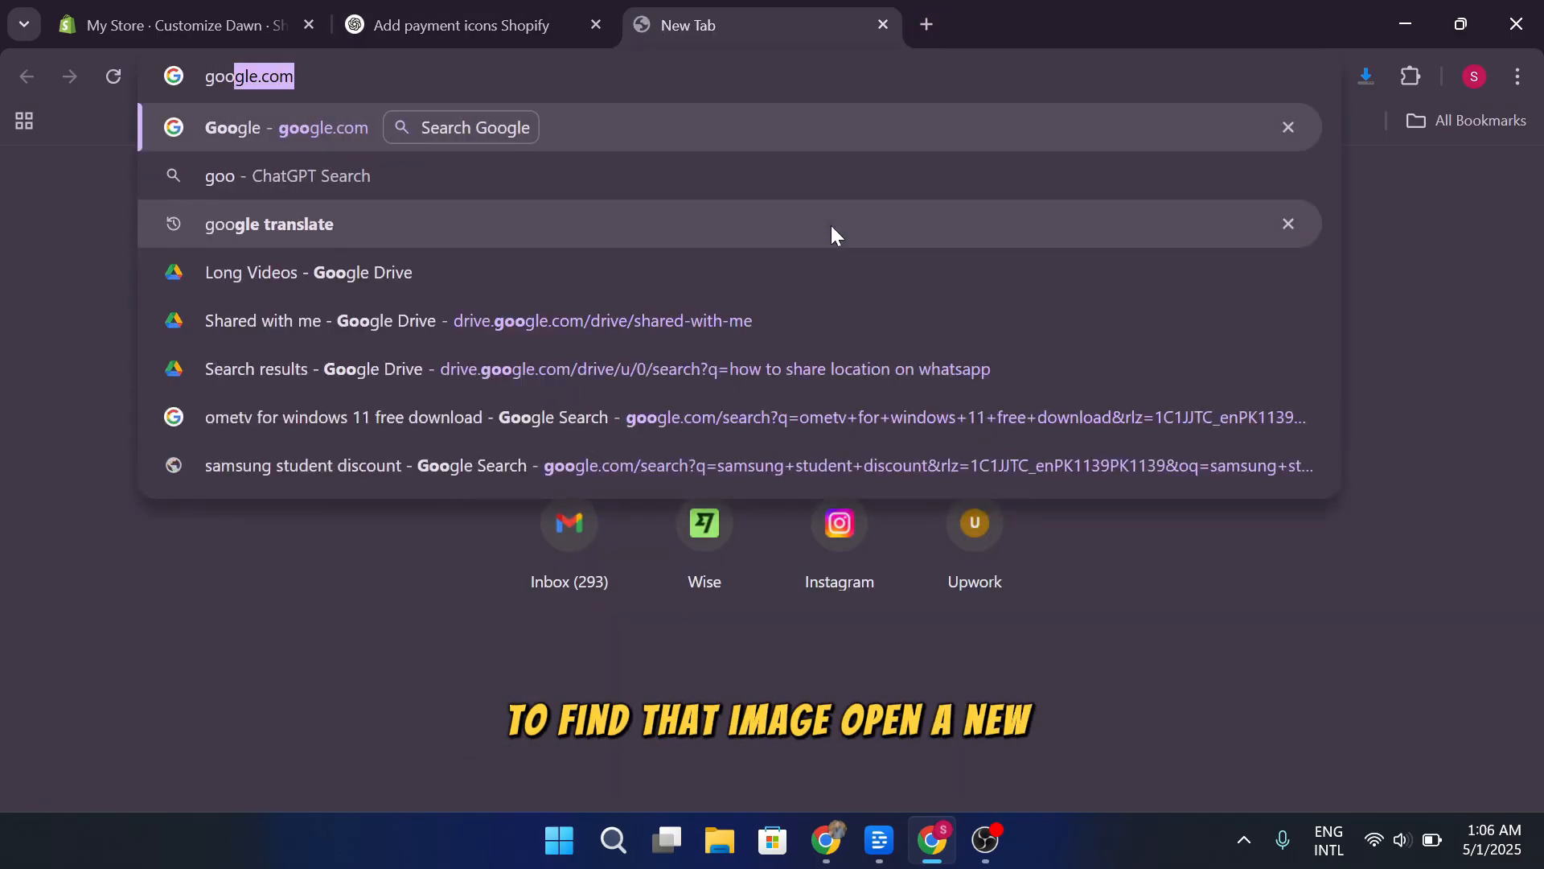
key("Return")
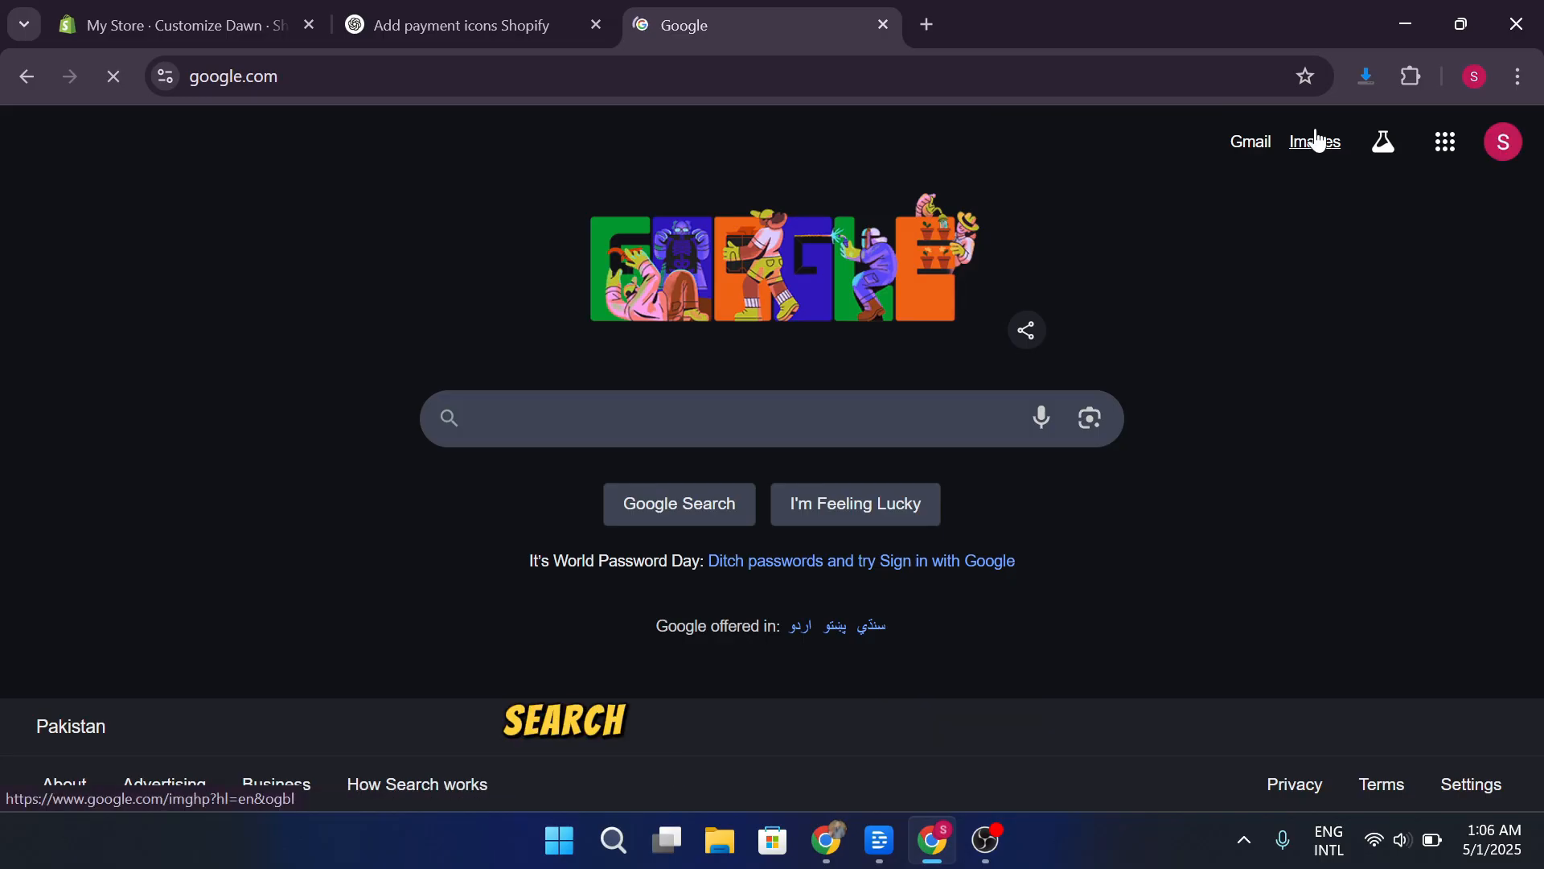
left_click(1314, 141)
left_click(885, 347)
type("payment icon png")
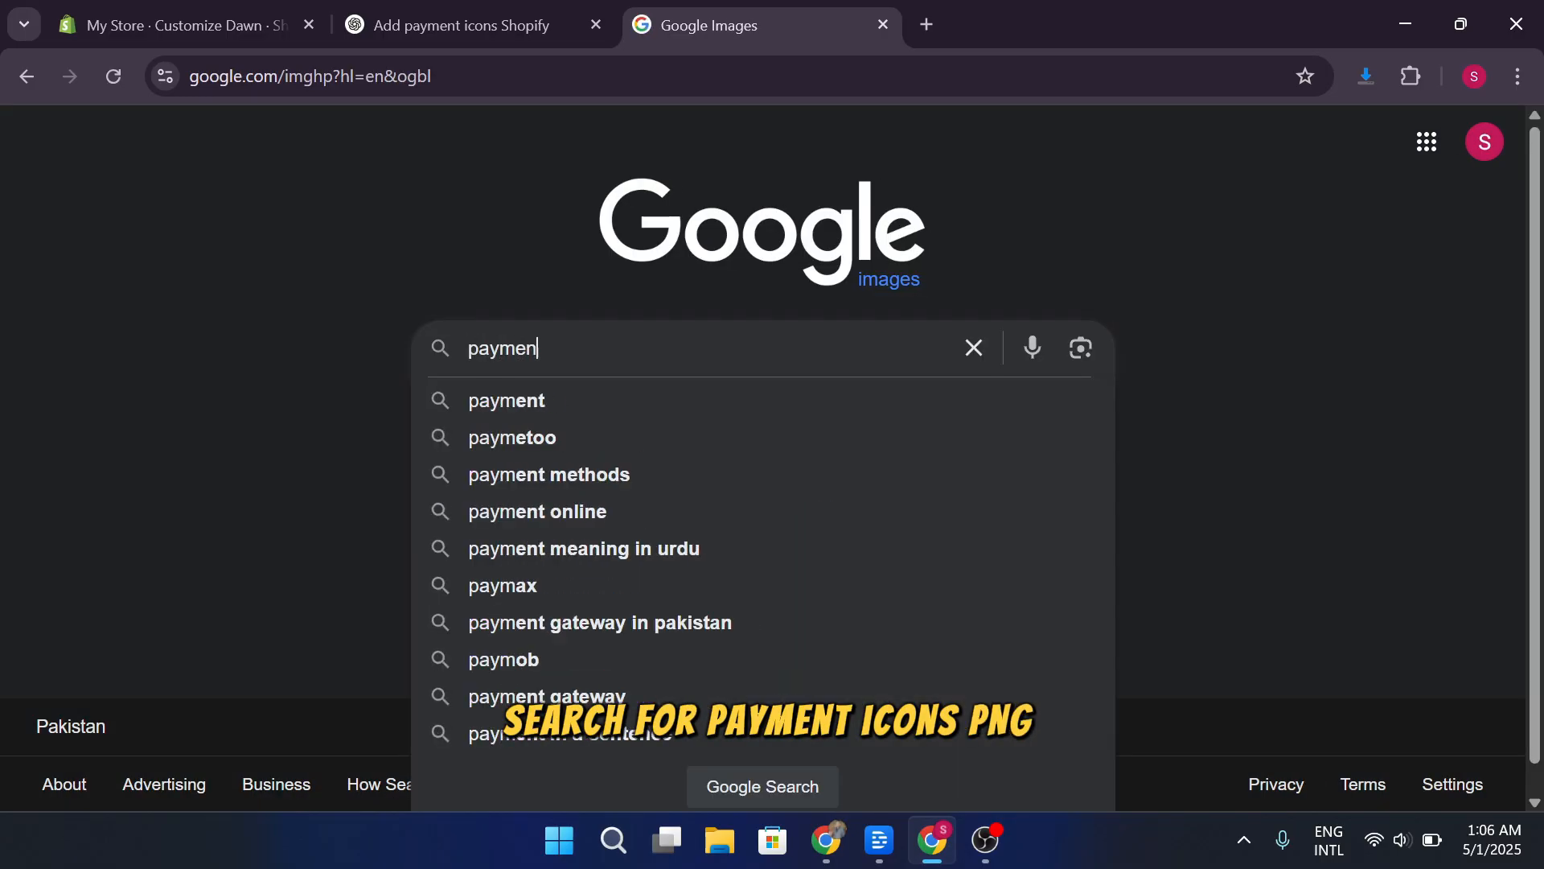
key("Return")
Refine the image search to "payment icons png".
left_click(435, 164)
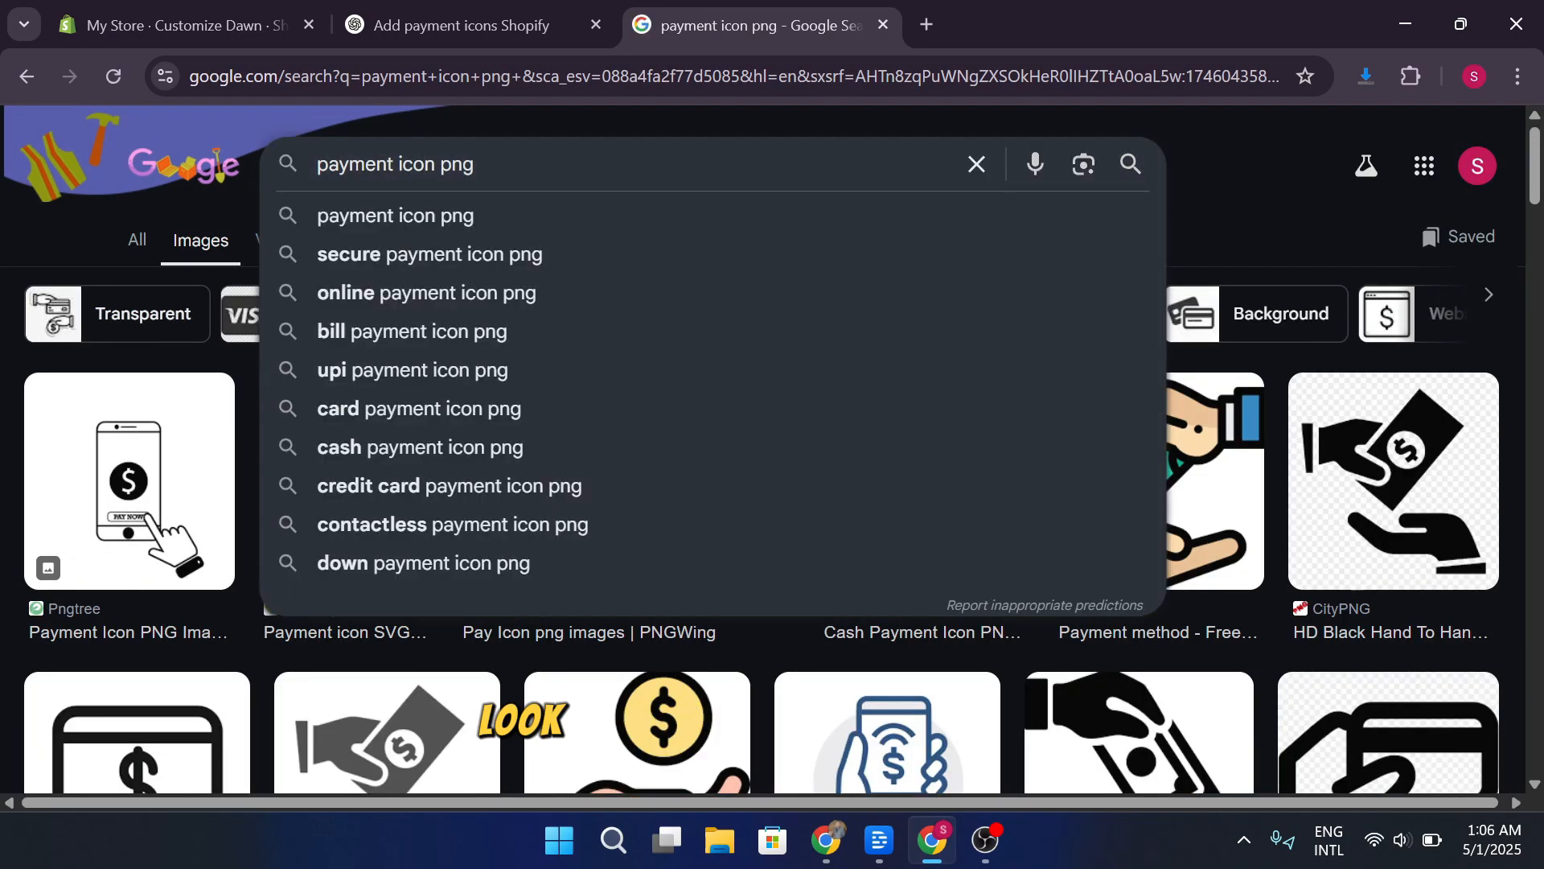
type("s")
key("Return")
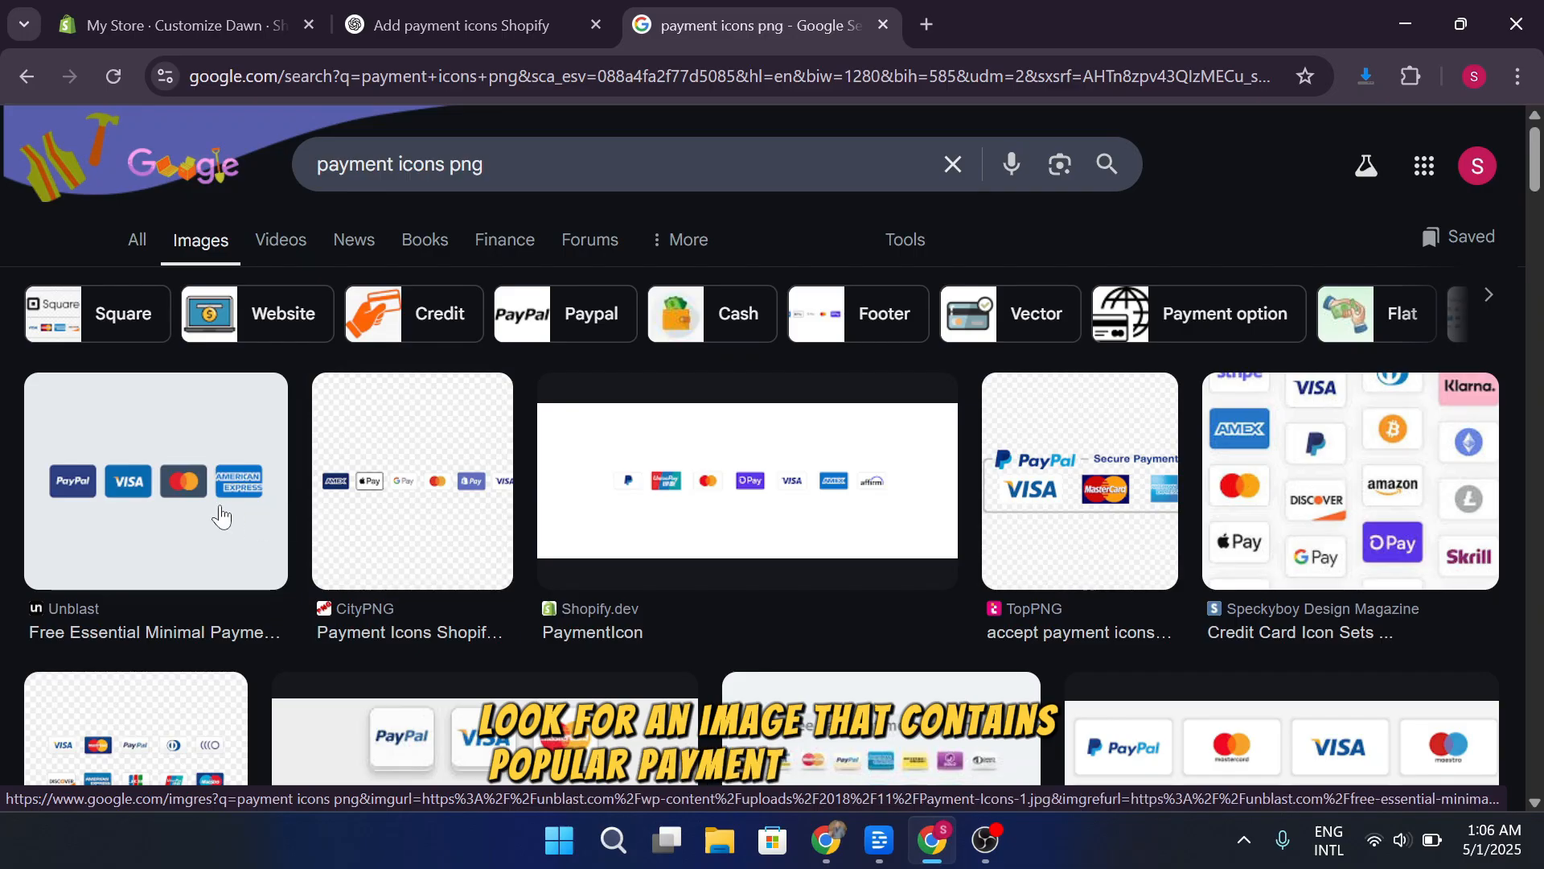
Open the preview of the Unblast Free Essential Minimal Payment Icons image and copy its link address.
right_click(230, 482)
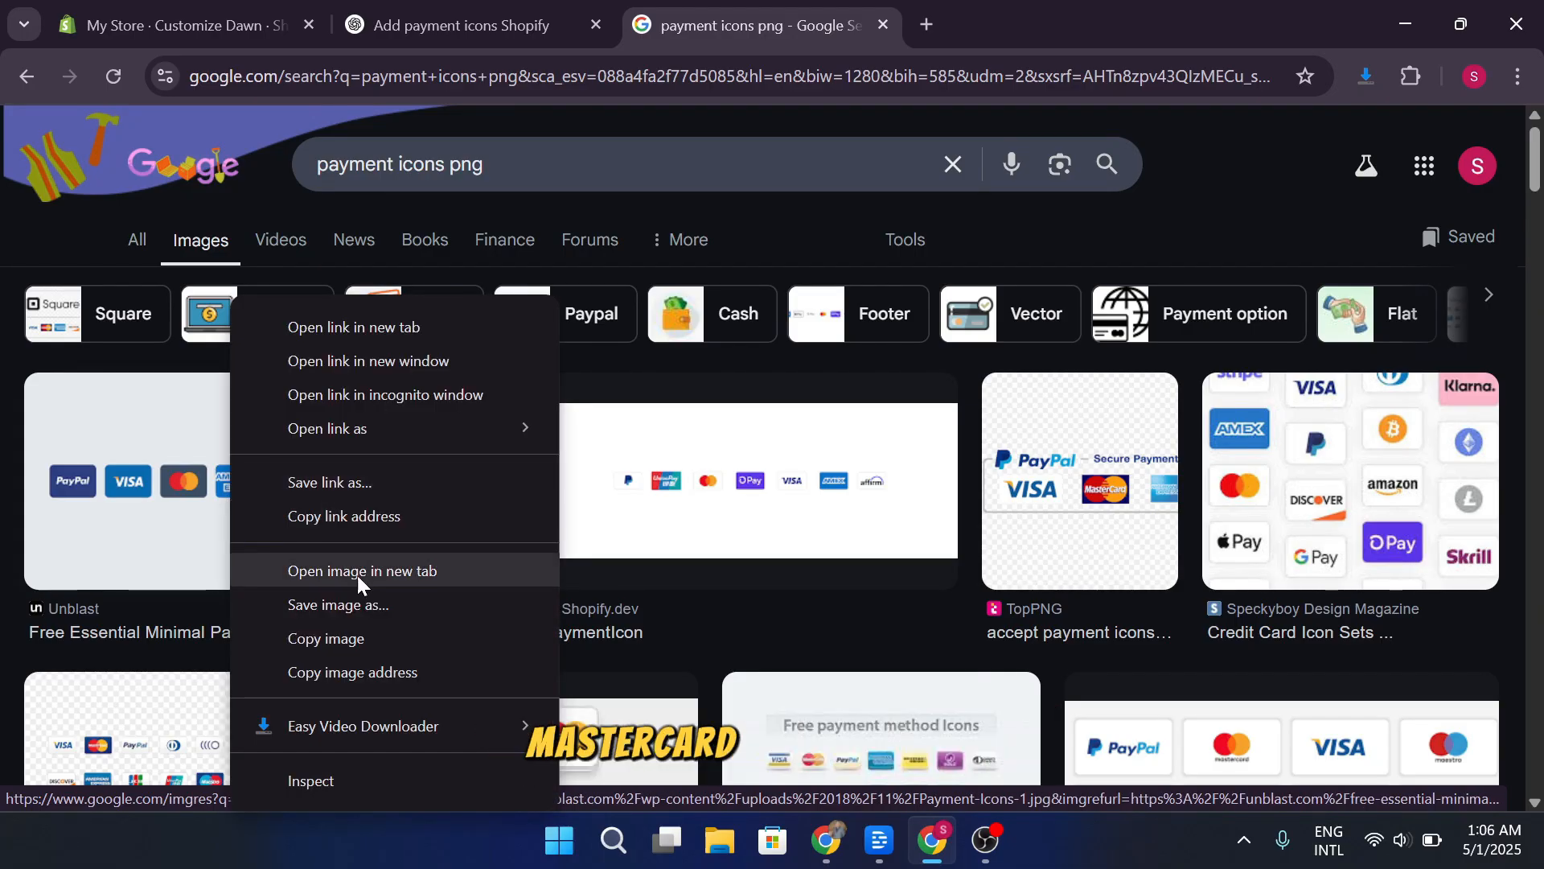
left_click(147, 516)
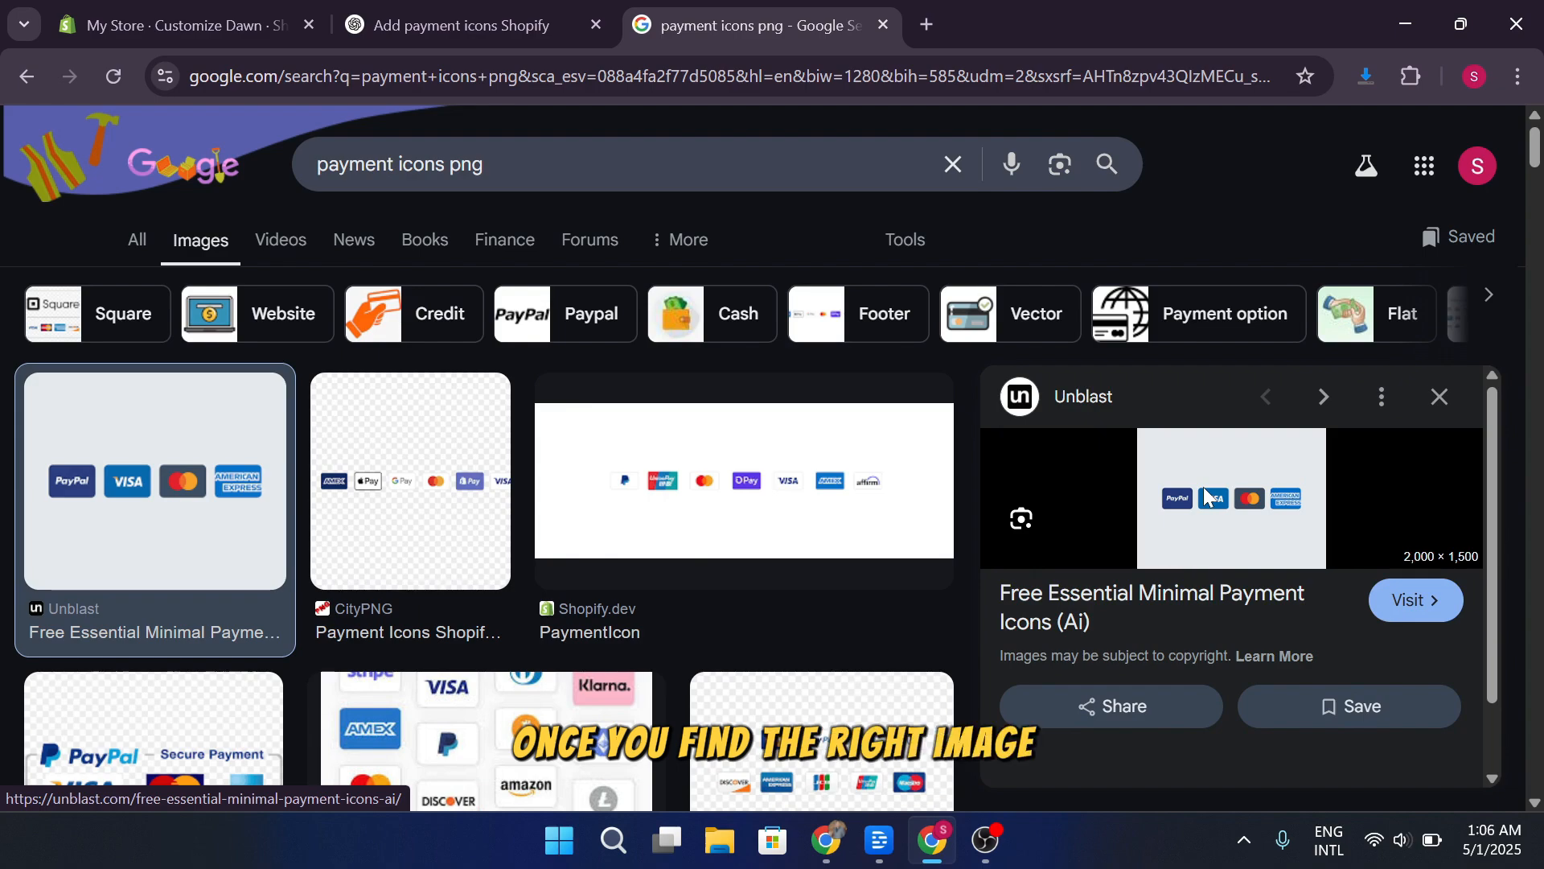
right_click(1205, 488)
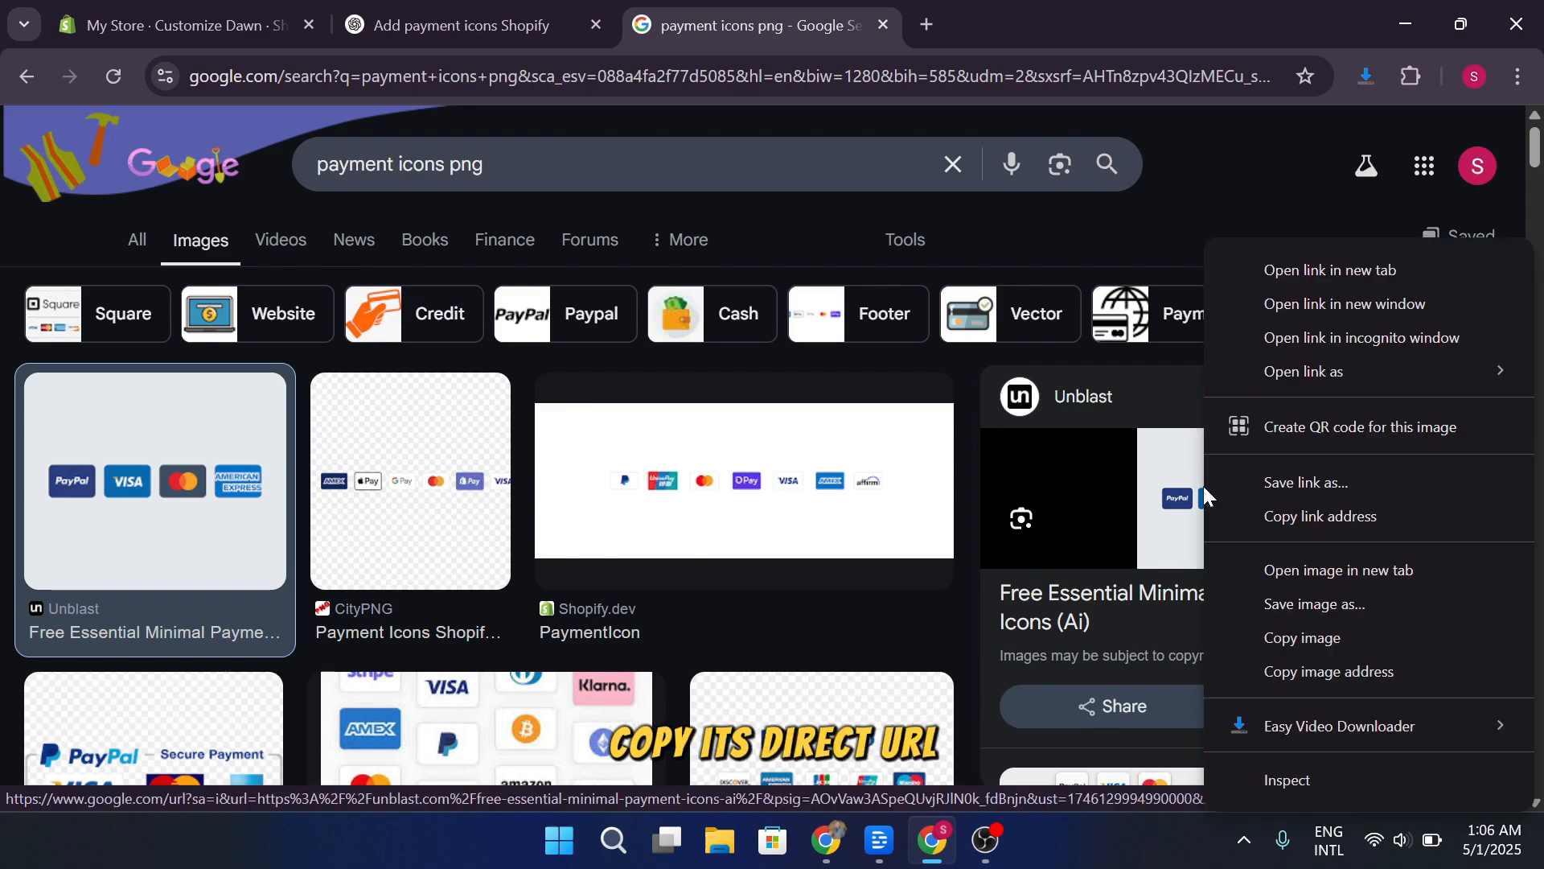
left_click(1261, 516)
Replace the MasterCard image's source URL and alt text in the Custom Liquid code with the copied link.
left_click(173, 25)
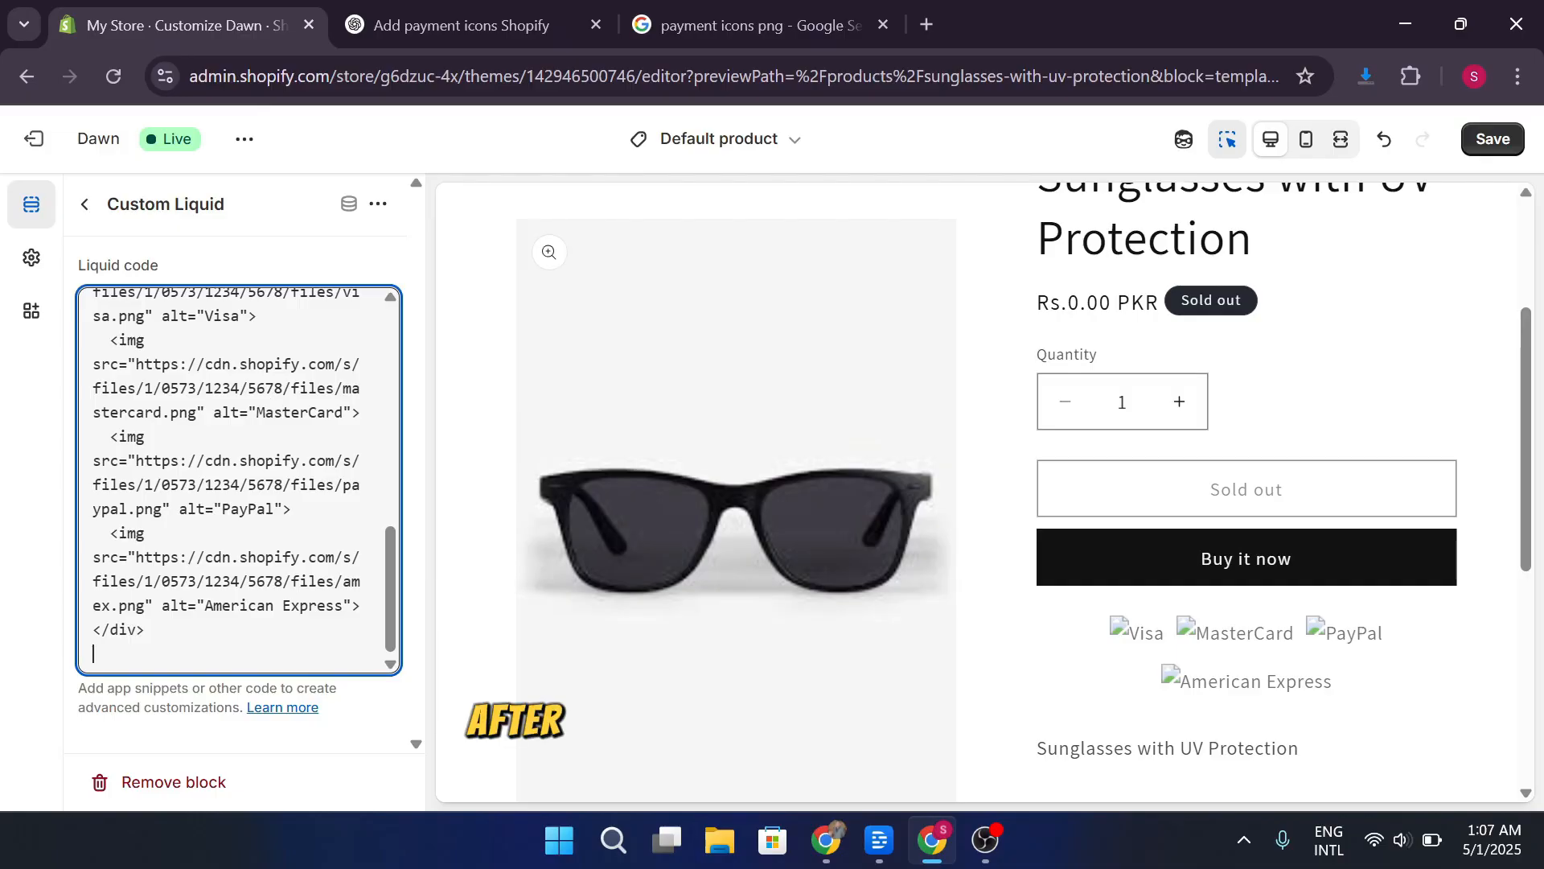
left_click_drag(137, 364, 343, 412)
key("ctrl+v")
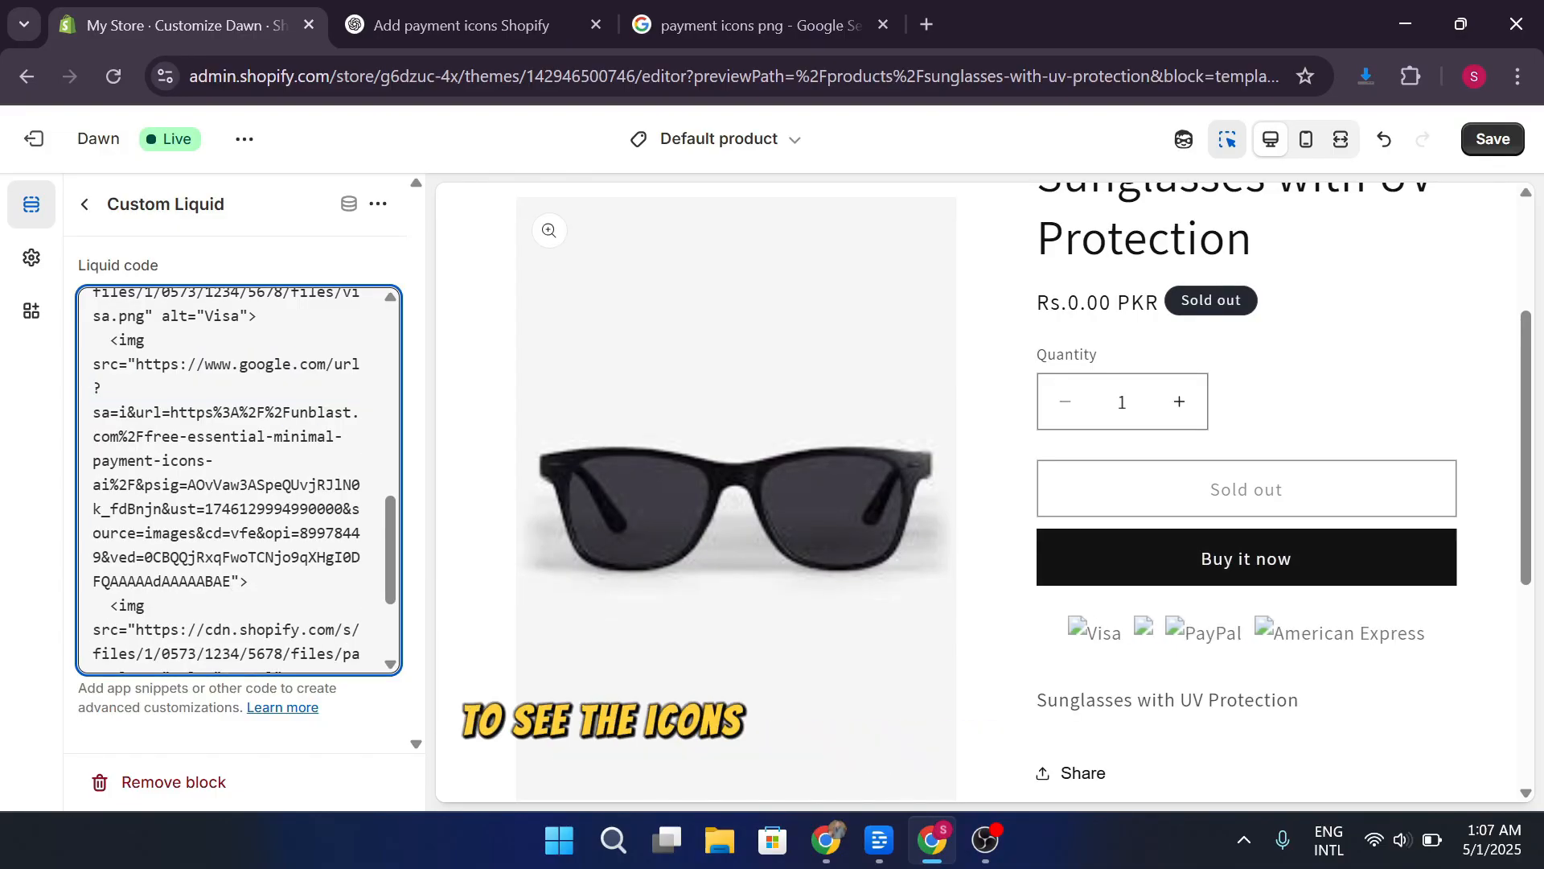
Look over the edited Custom Liquid code and save the theme changes.
scroll(342, 412, "down", 2)
scroll(257, 474, "up", 8)
scroll(257, 475, "down", 6)
left_click(1493, 139)
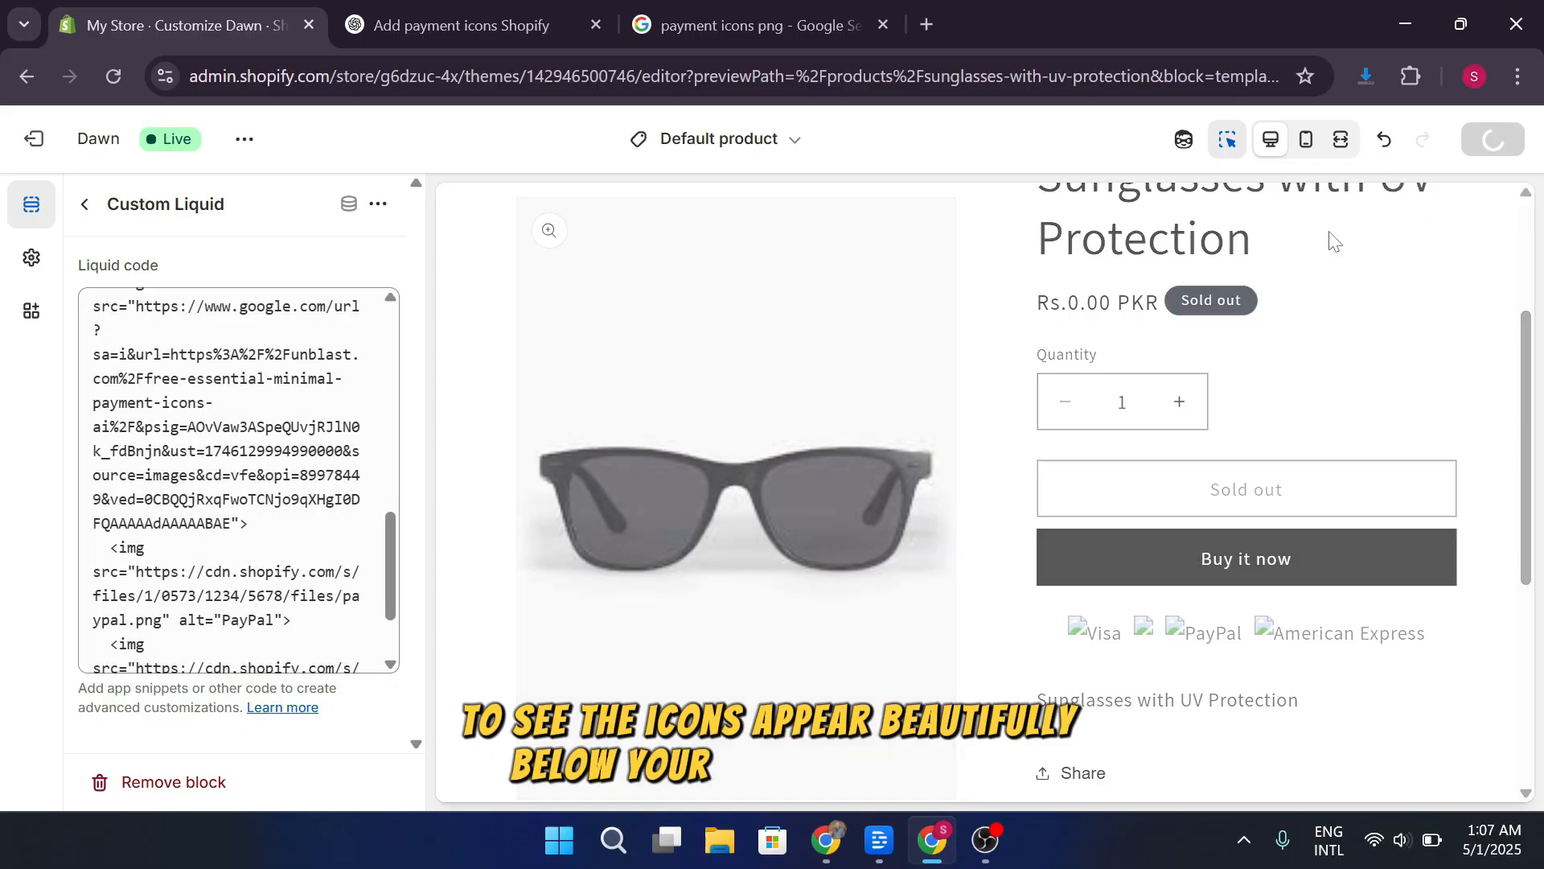
Inspect the payment icons below the Buy it now button in the product preview and select the Product information section.
scroll(1419, 418, "down", 1)
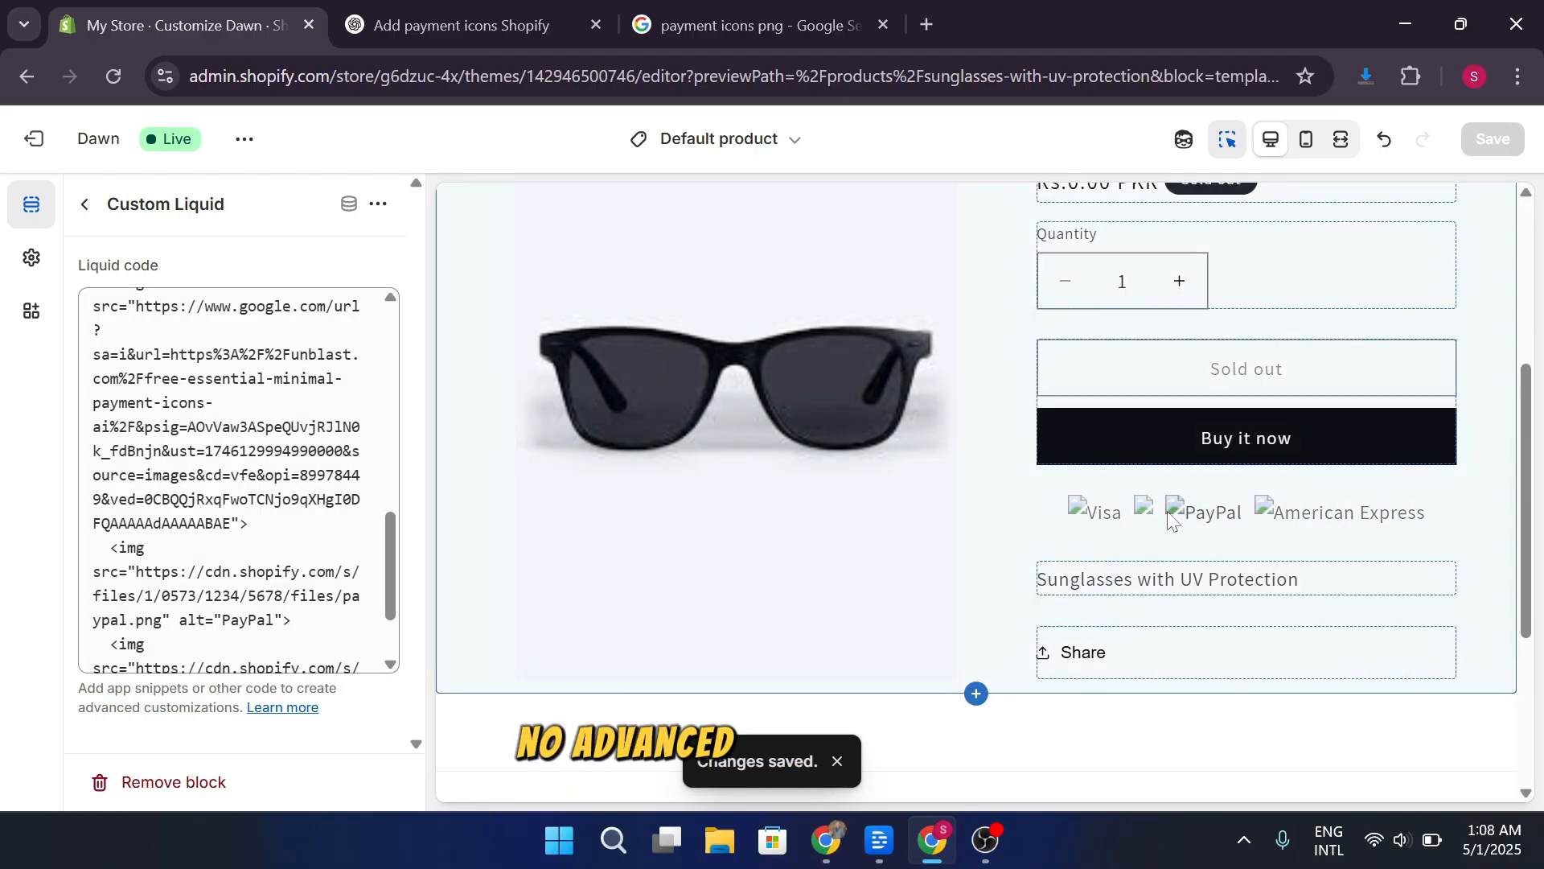
scroll(1170, 518, "down", 2)
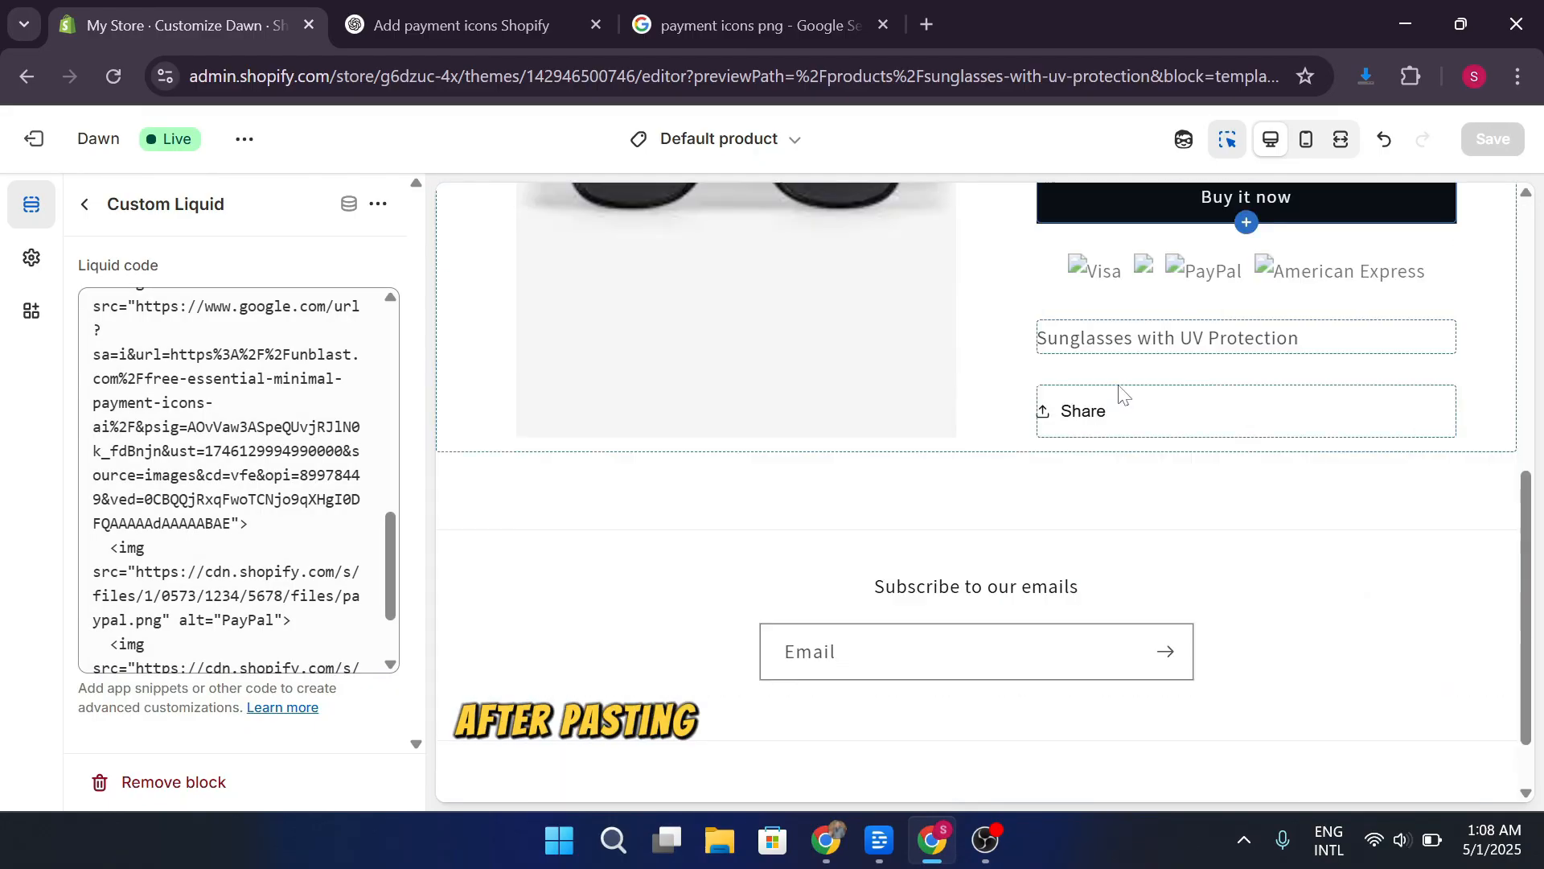
scroll(1155, 442, "up", 4)
left_click(1156, 442)
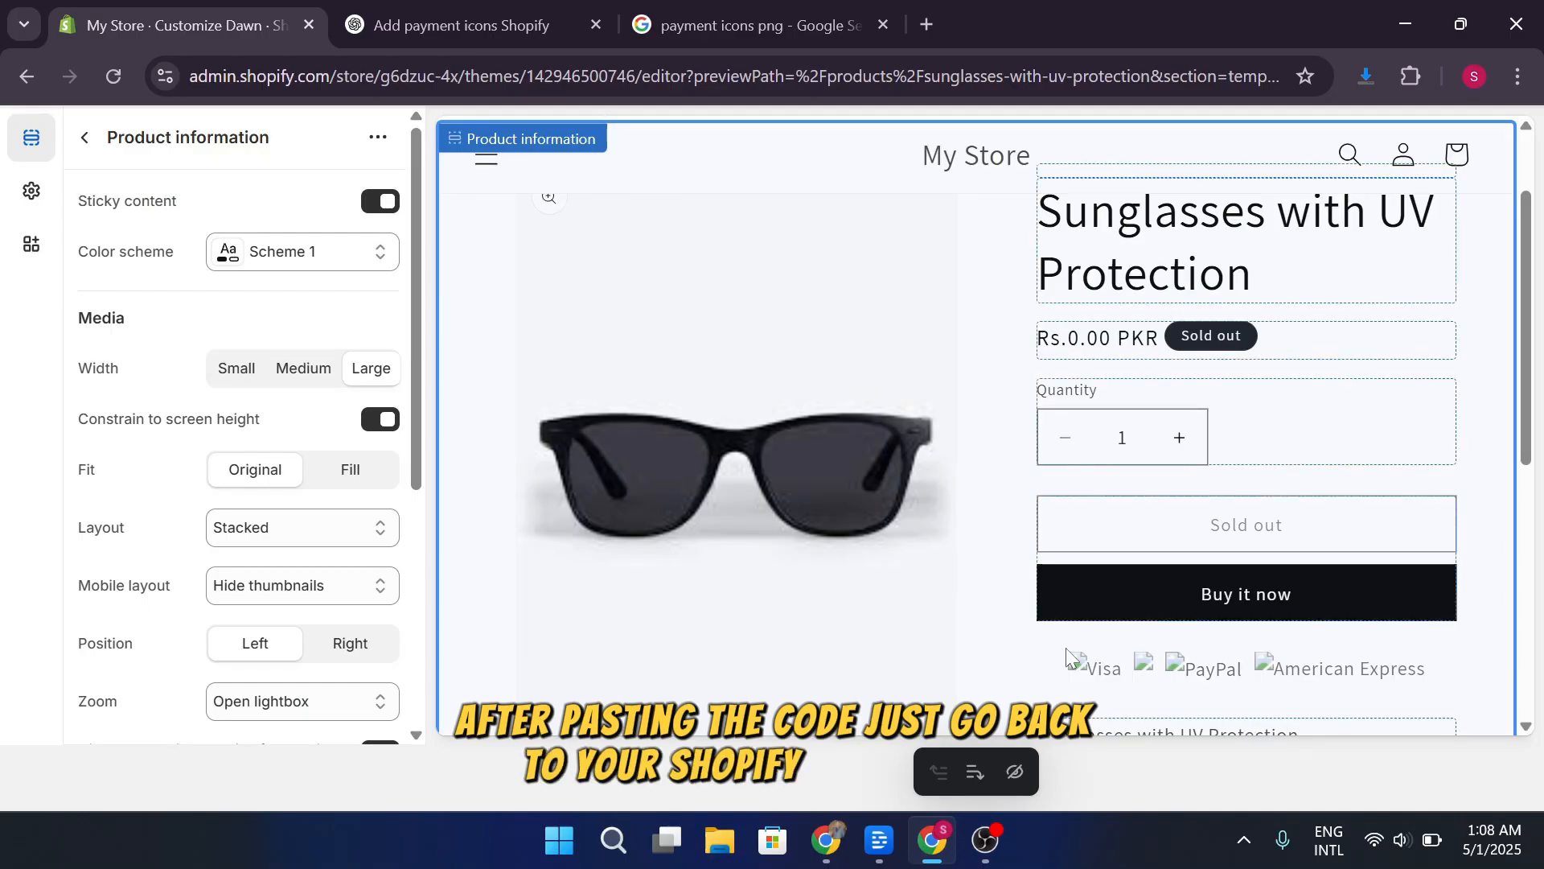
scroll(753, 413, "up", 1)
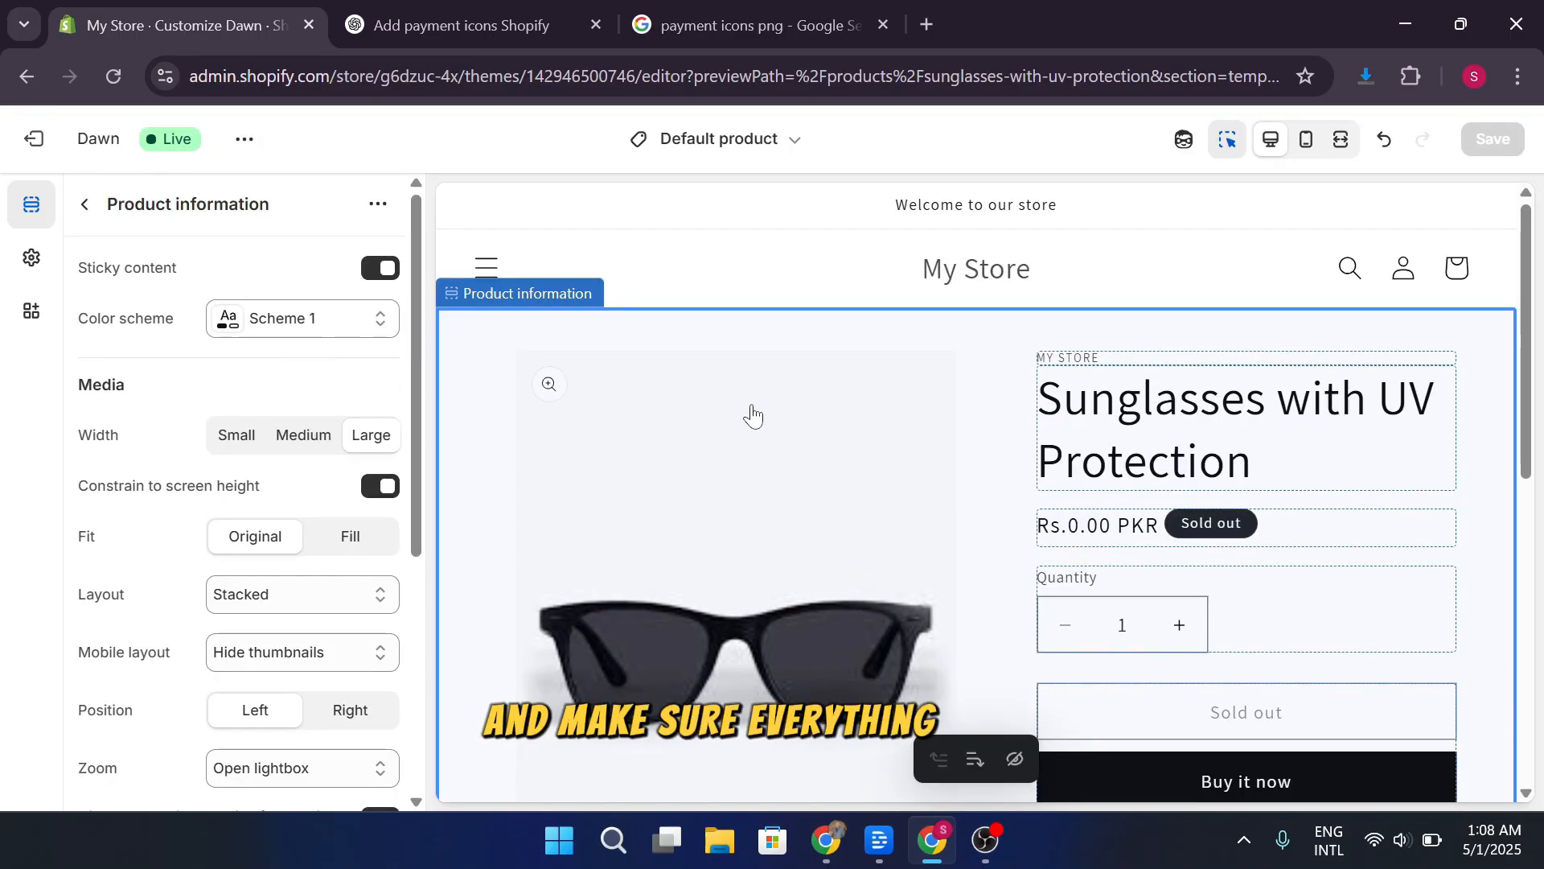